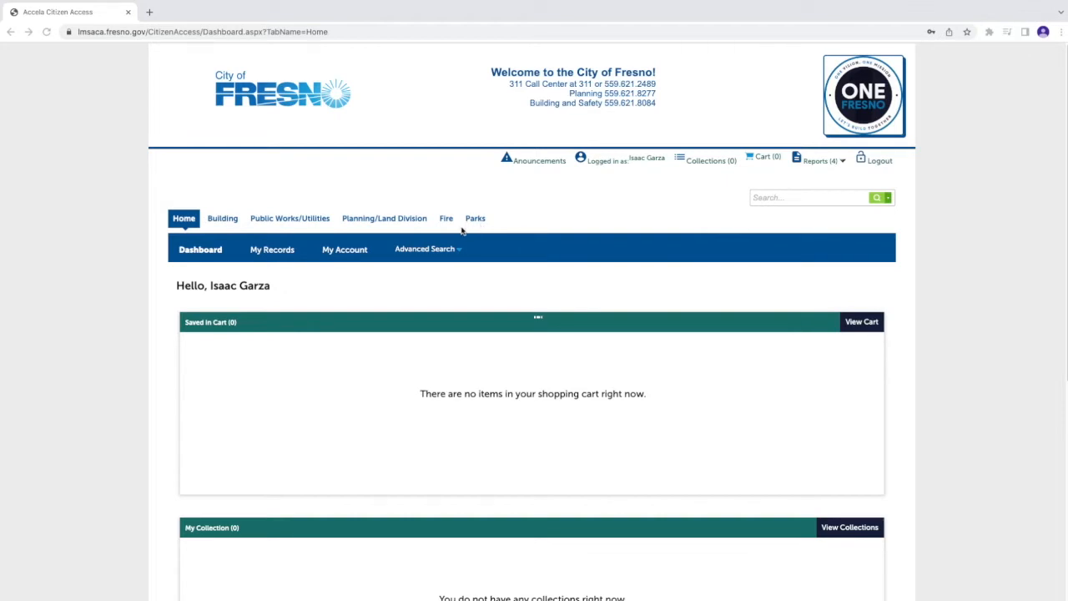
Step: Start a new Building application, read through the general disclaimer, accept its terms and continue
click(223, 219)
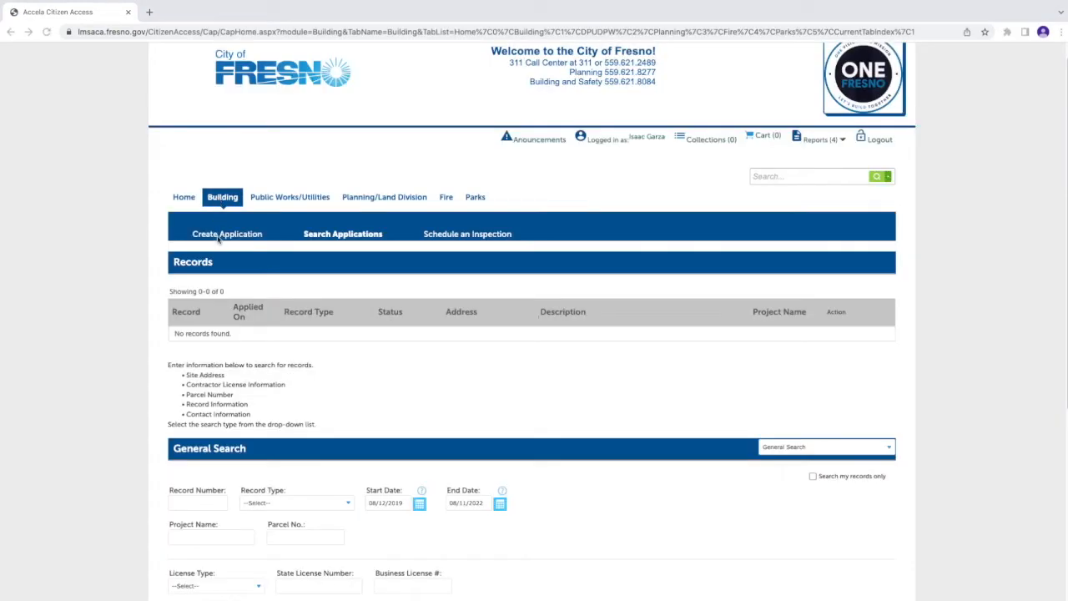
click(221, 236)
scroll(193, 435, down, 8)
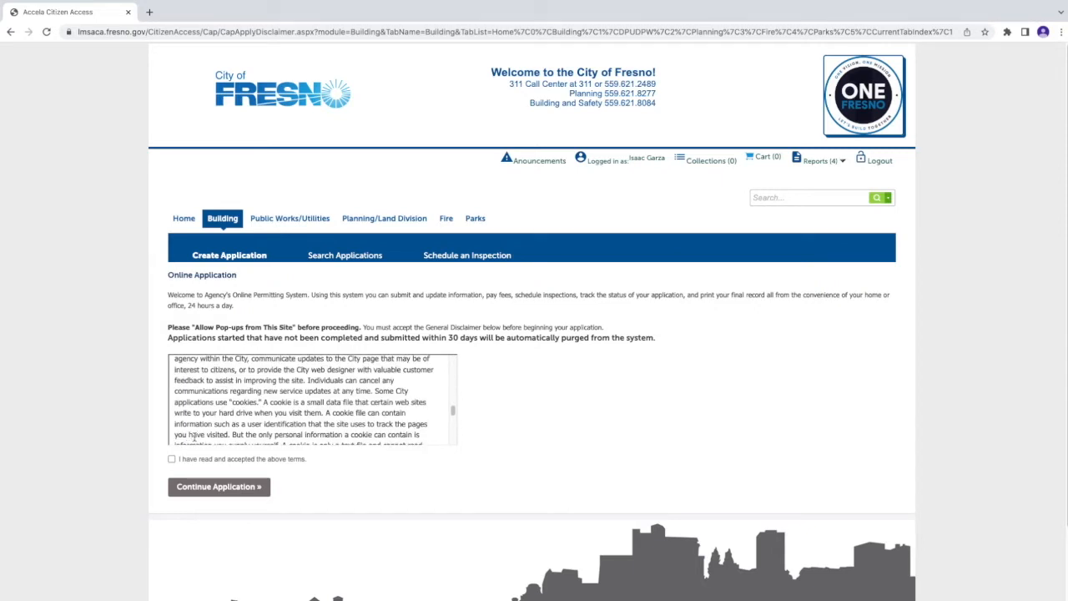
scroll(193, 434, down, 2)
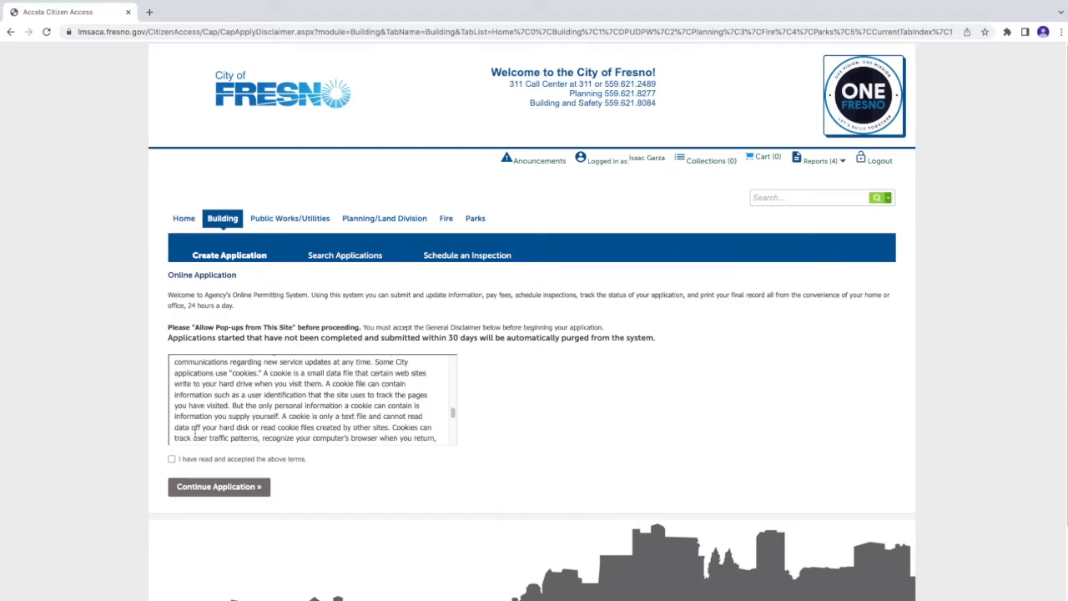
scroll(194, 434, down, 5)
click(172, 459)
click(221, 486)
Step: Choose Residential under Residential Permits as the record type and continue the application
scroll(339, 432, down, 2)
scroll(339, 432, down, 3)
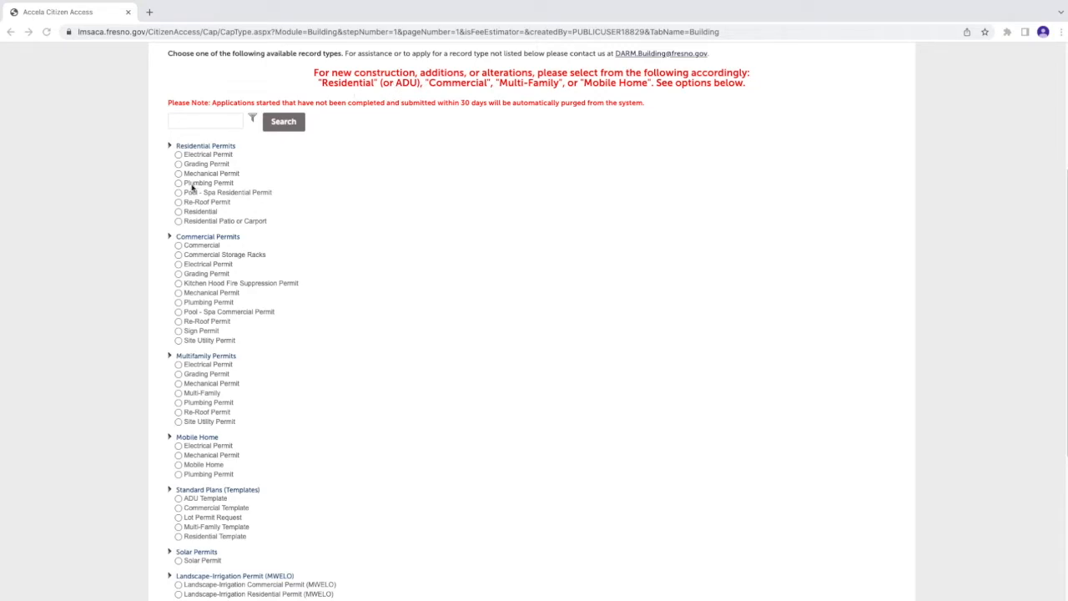
click(178, 213)
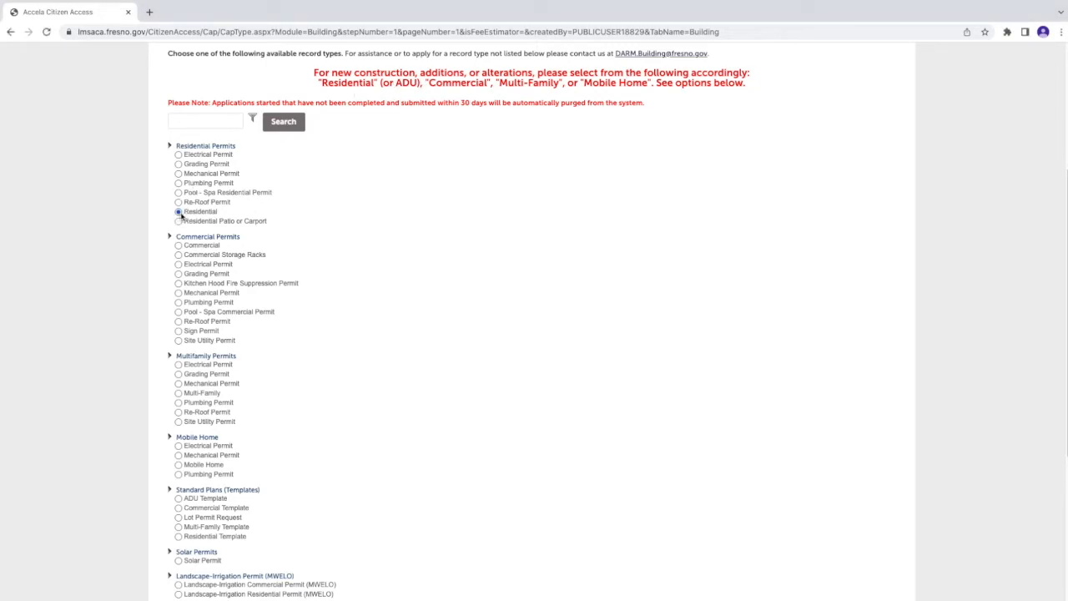
scroll(293, 217, down, 3)
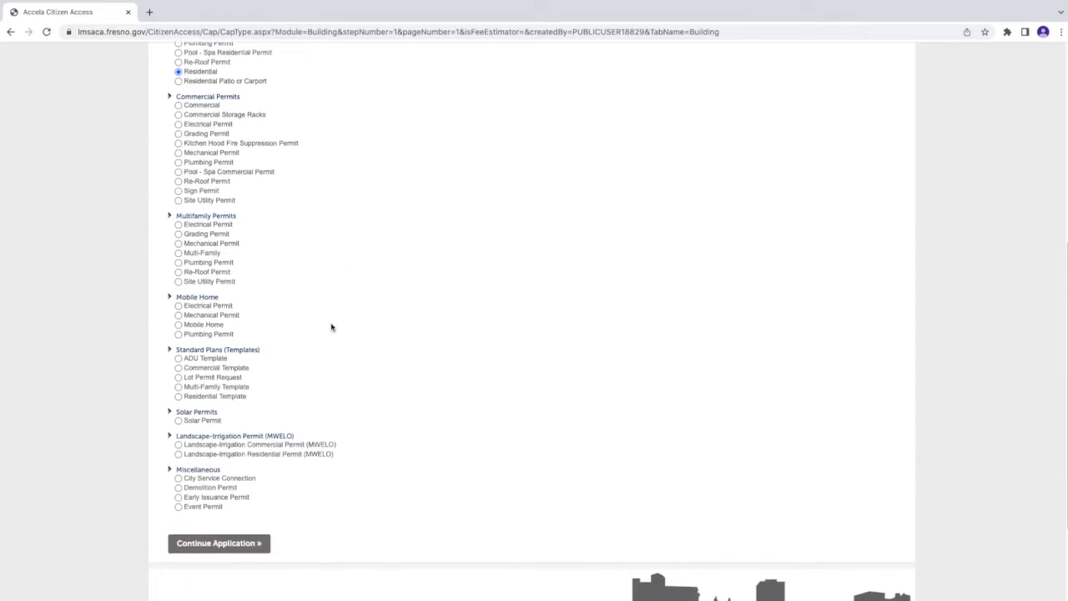
click(219, 543)
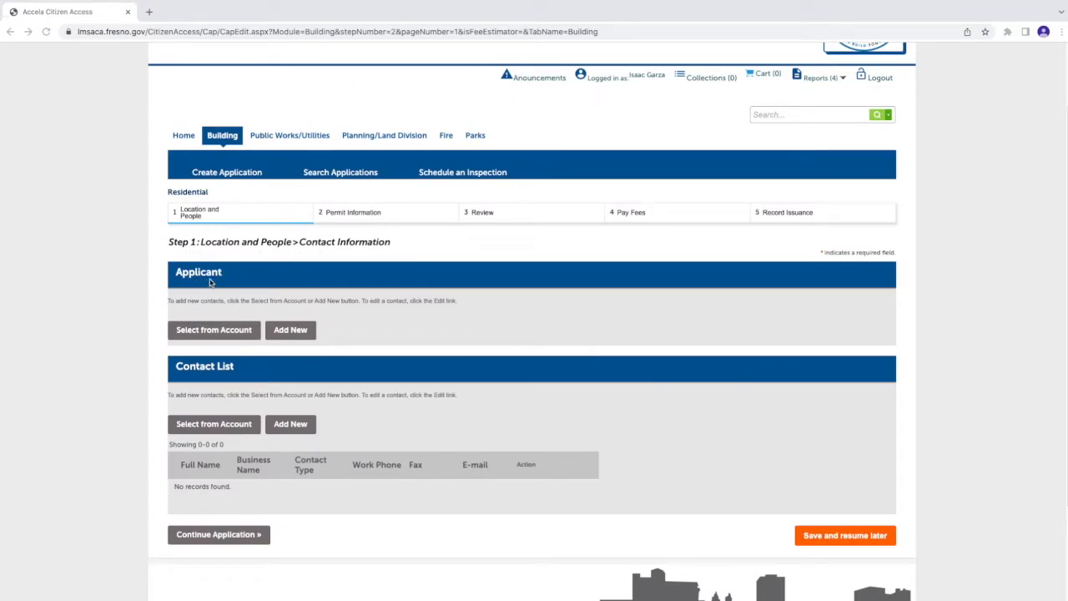
Step: Add the account holder's contact as the applicant and continue to the location information
click(212, 335)
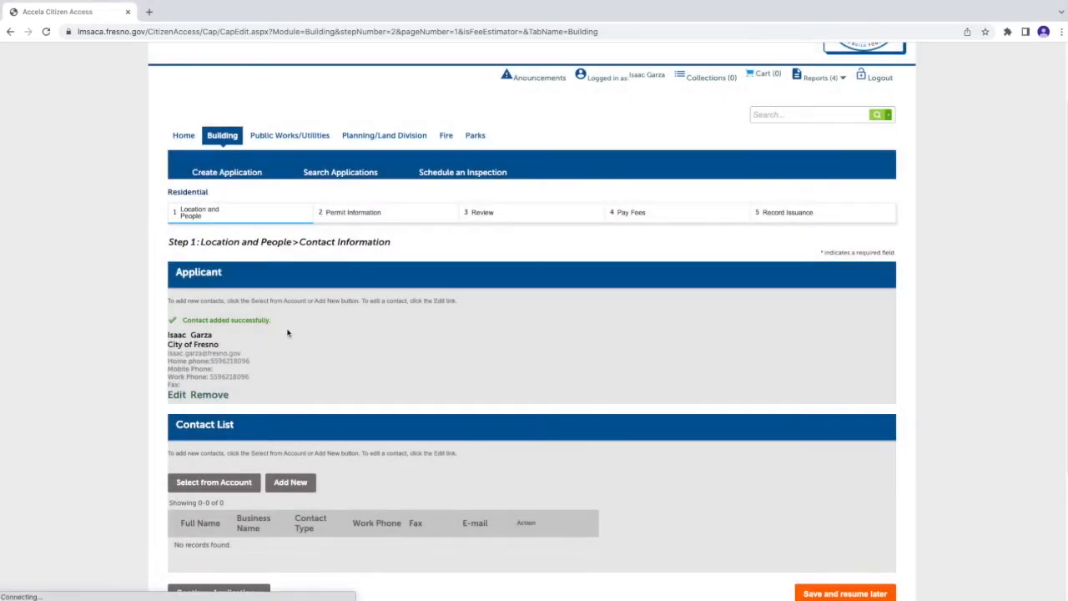
scroll(238, 342, down, 1)
scroll(238, 341, down, 1)
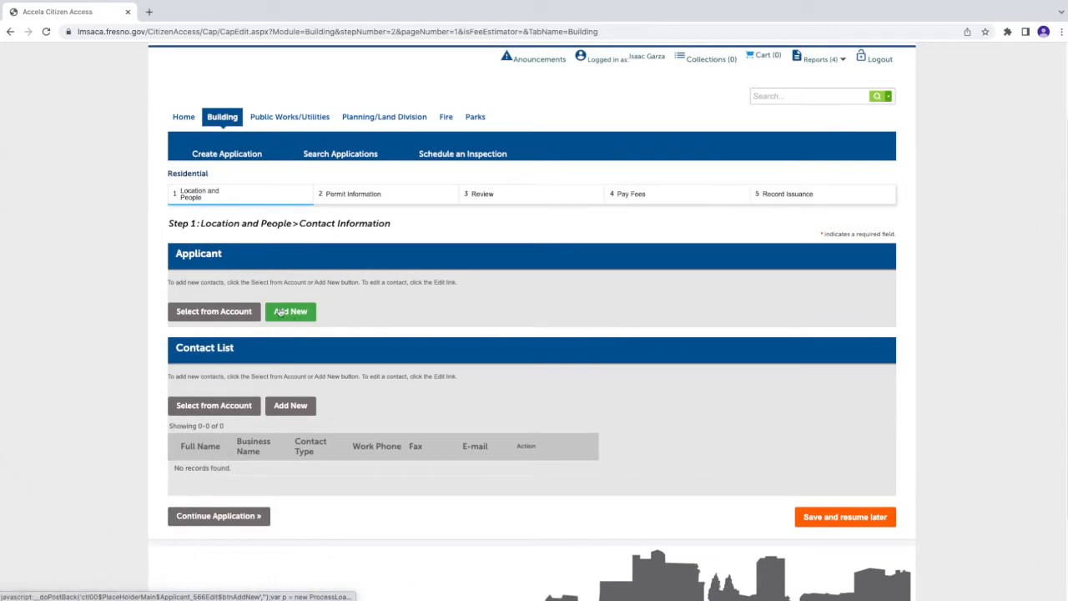
click(289, 311)
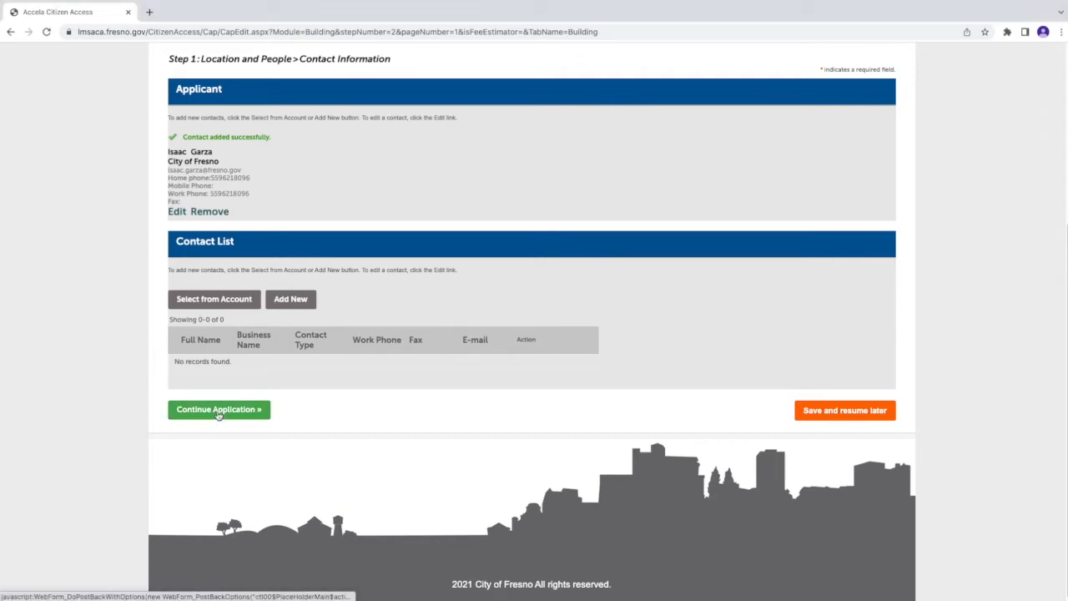
click(224, 409)
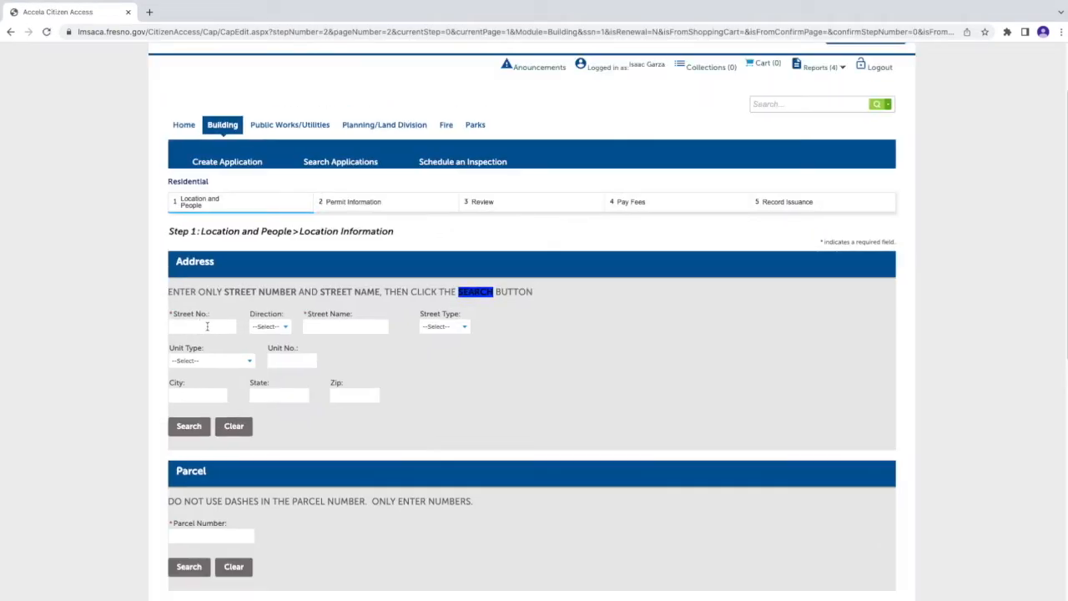
Step: Enter the project's street number and street name and search for the matching address
click(207, 326)
key(Tab)
key(Tab)
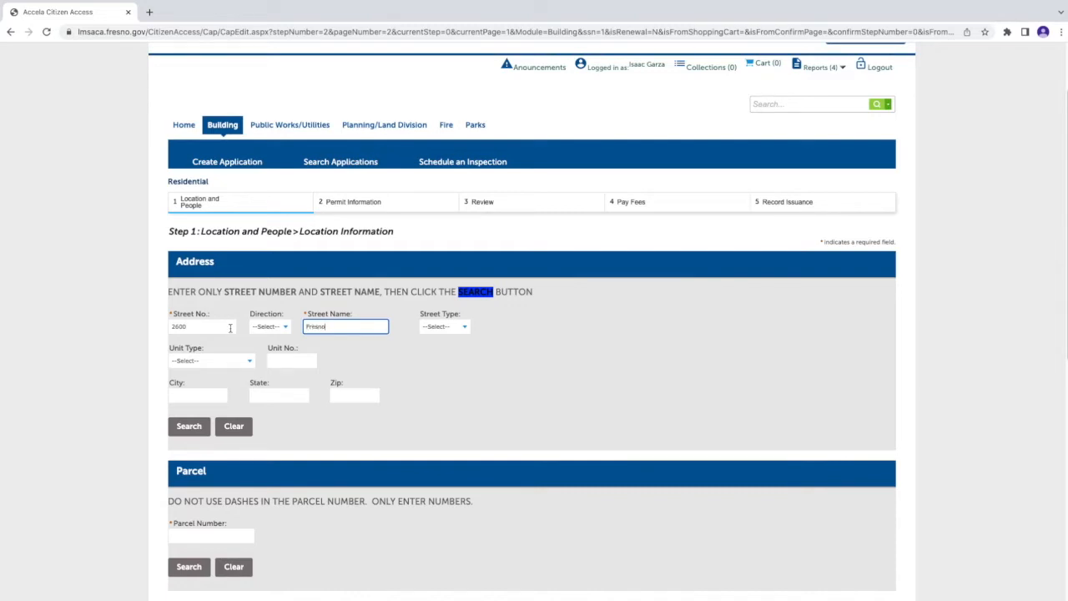
click(188, 427)
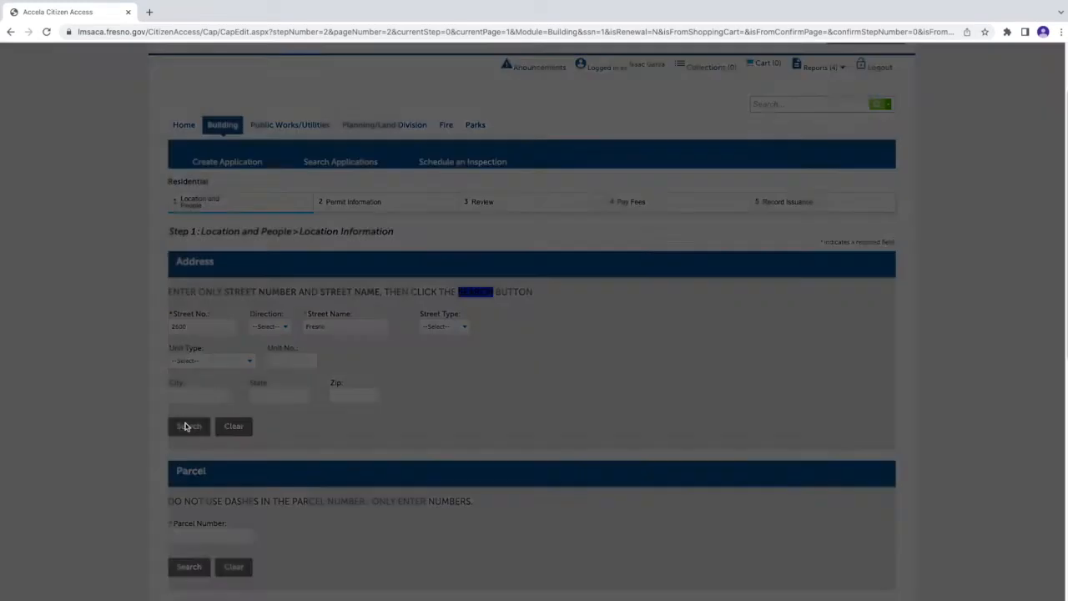
Step: Fill in the owner's e-mail and continue the application to the permit information
scroll(208, 386, down, 1)
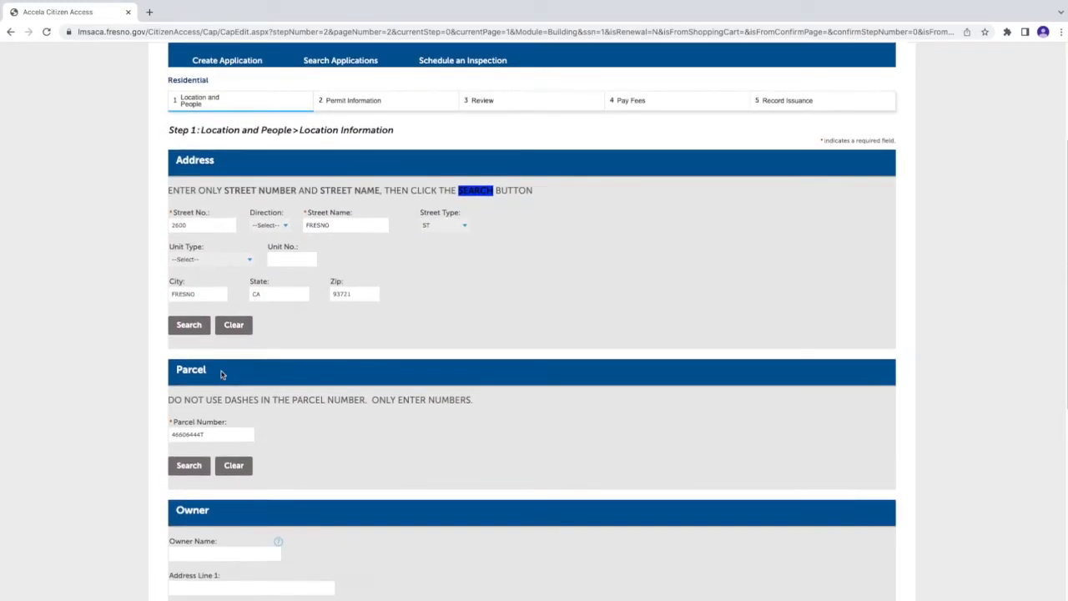
scroll(192, 413, down, 3)
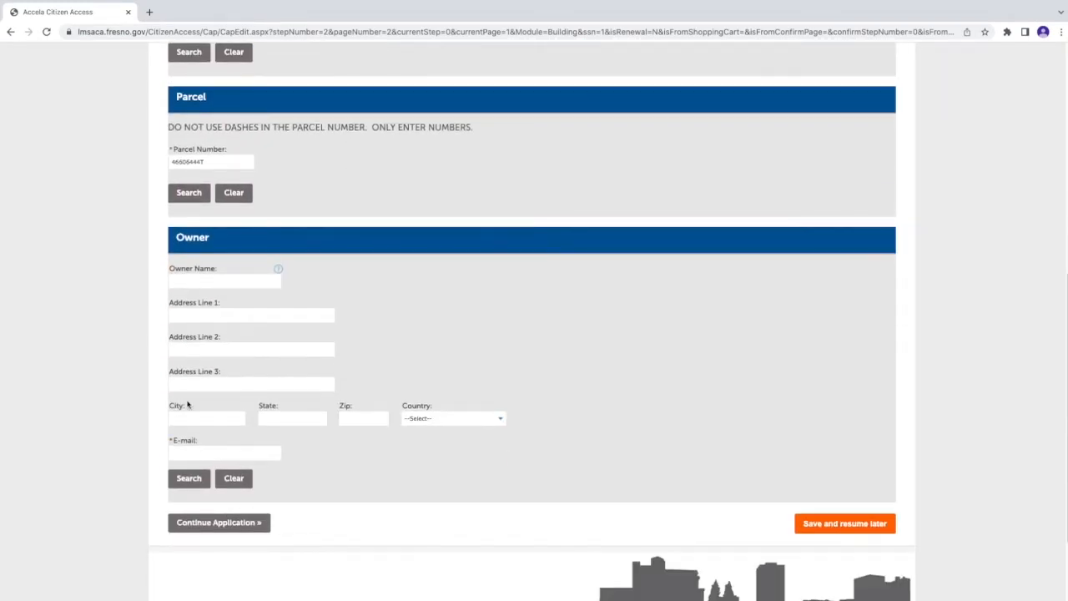
scroll(187, 405, down, 1)
click(179, 384)
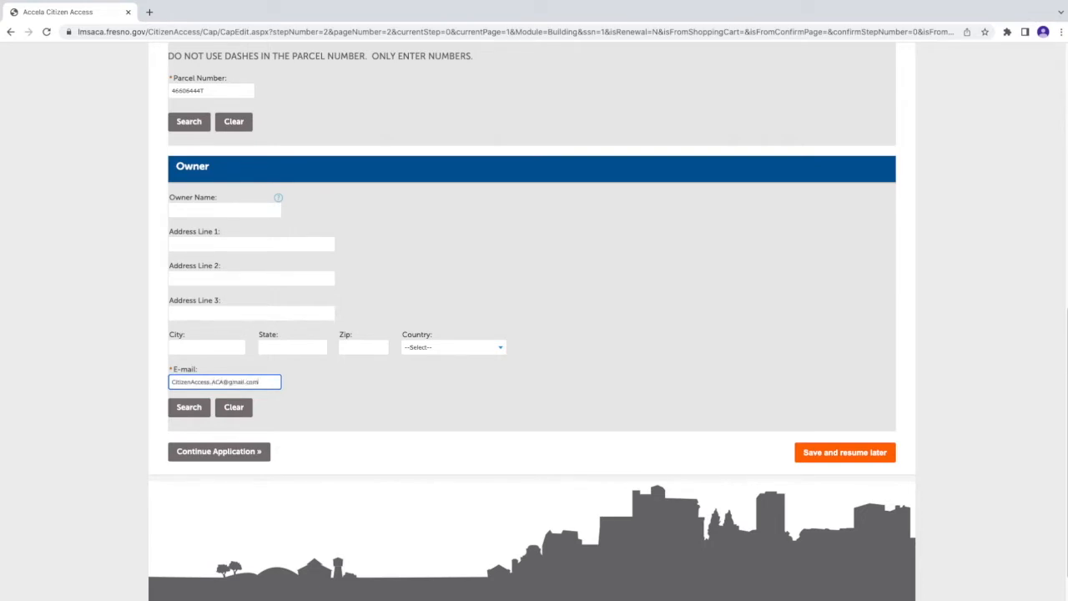
click(222, 451)
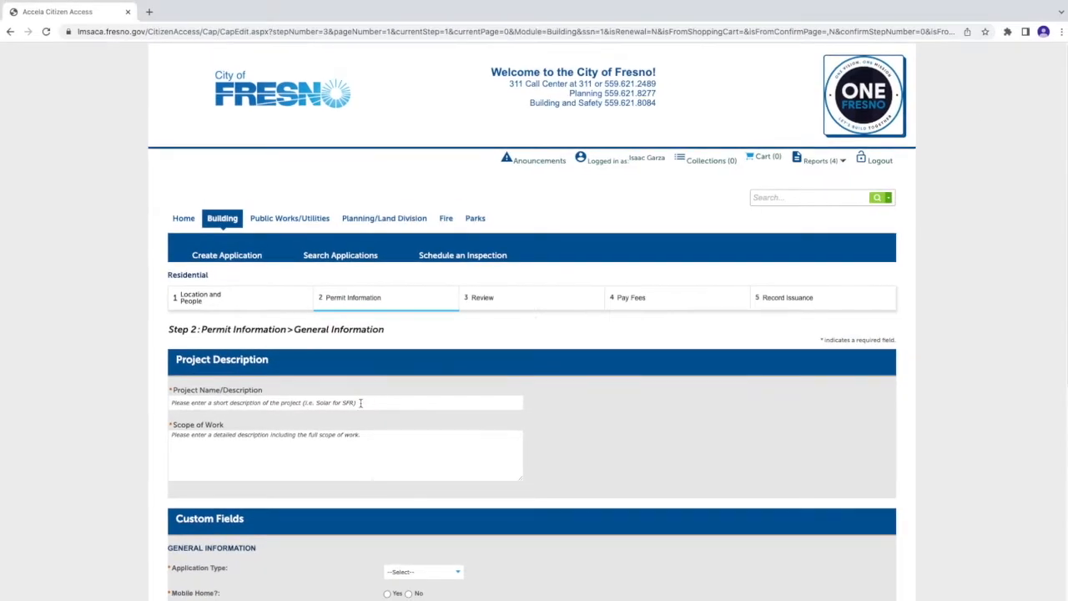
Step: Enter project name "Single Family ADU" and scope of work "Proposed Accessory Dwelling Unit", and set the application type to New
click(176, 404)
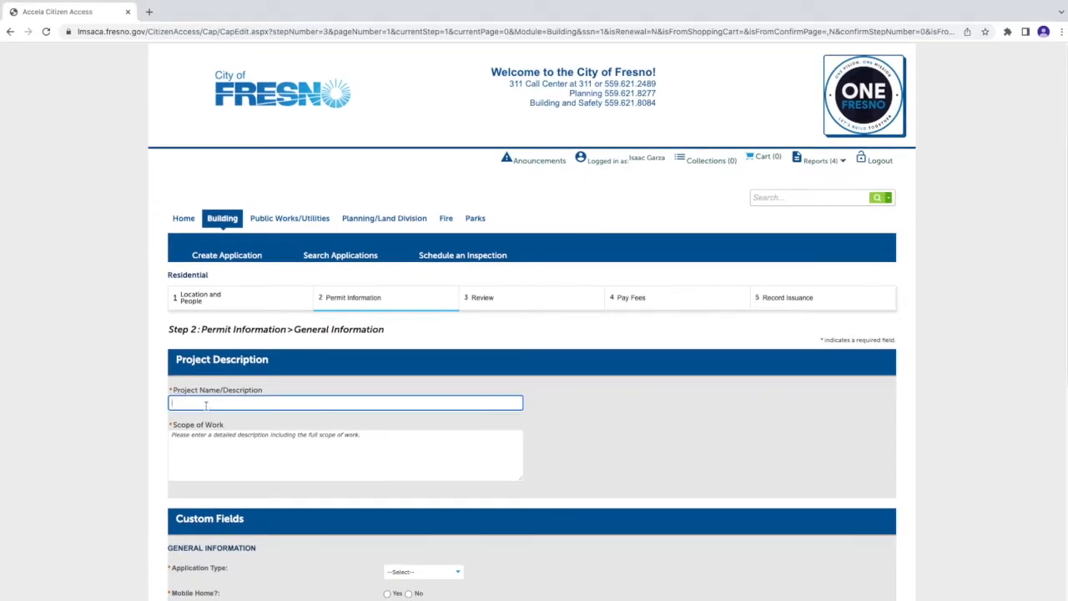
text(Single Family ADU)
key(Tab)
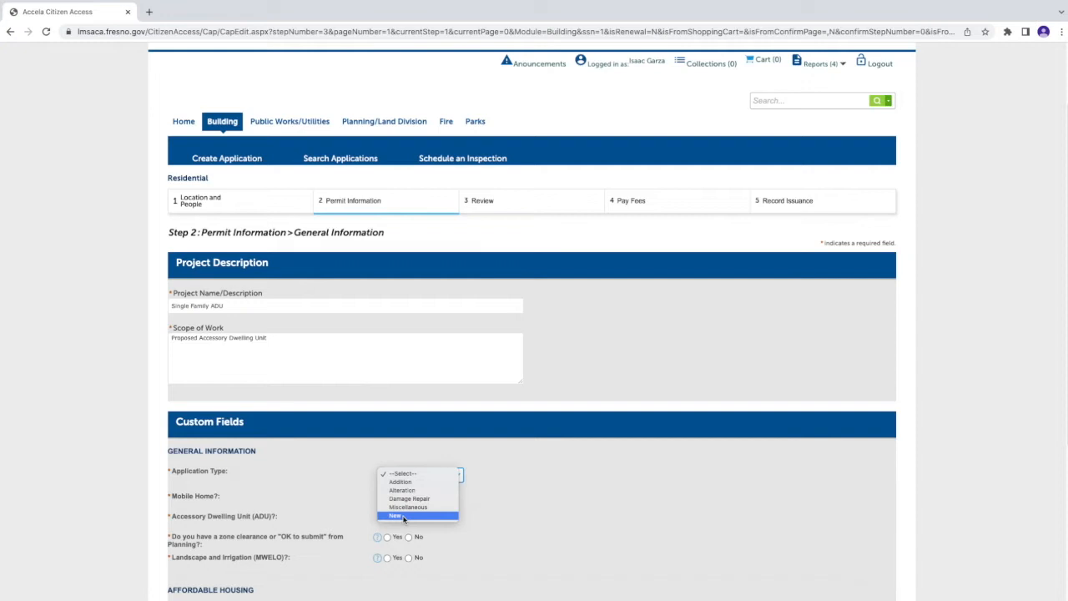
click(403, 517)
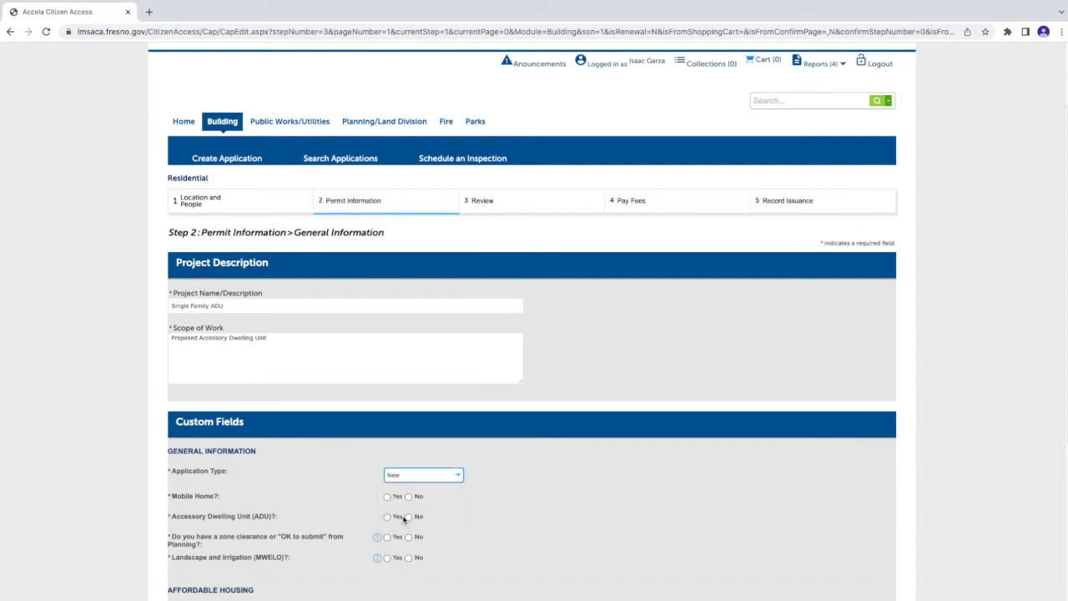
scroll(408, 488, down, 1)
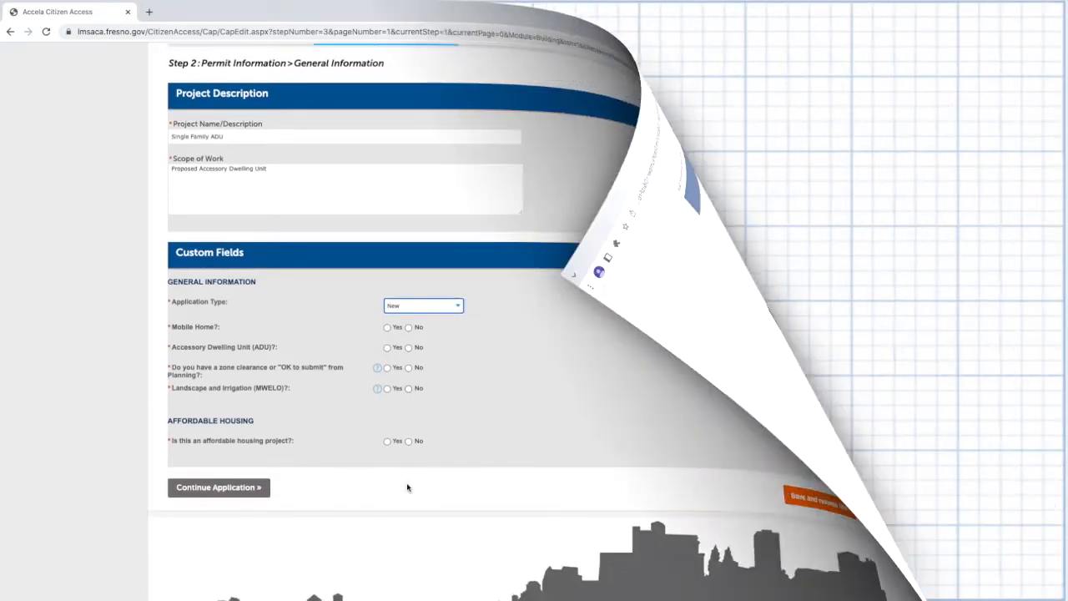
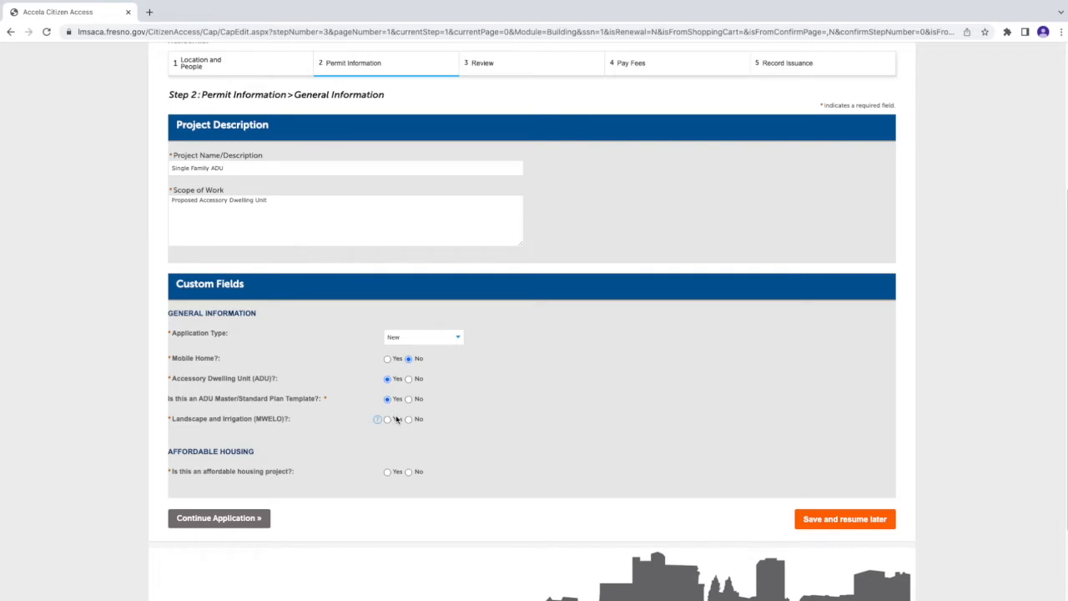
Step: Enter 22-TADU-001 as the ADU master/standard plan template number
click(399, 423)
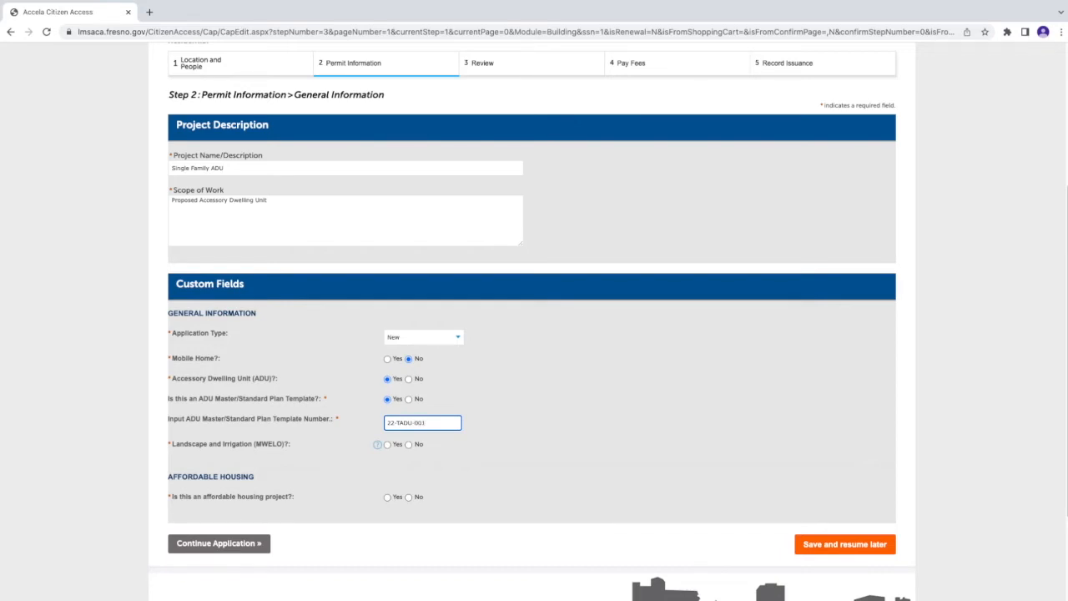
click(493, 434)
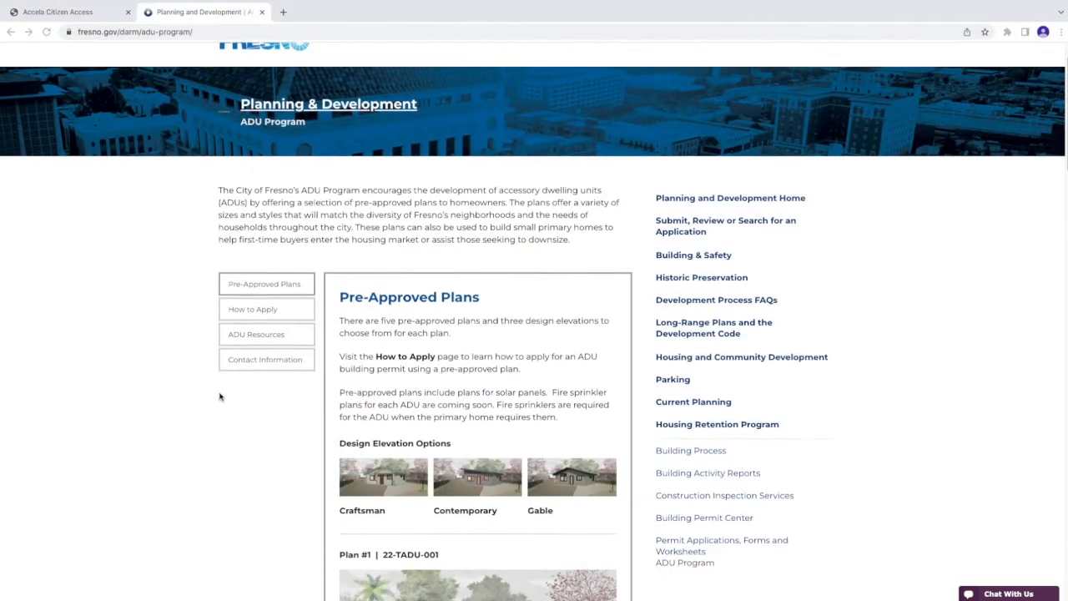
Step: Examine the pre-approved plans and their template numbers on the City of Fresno ADU Program page
scroll(238, 399, down, 3)
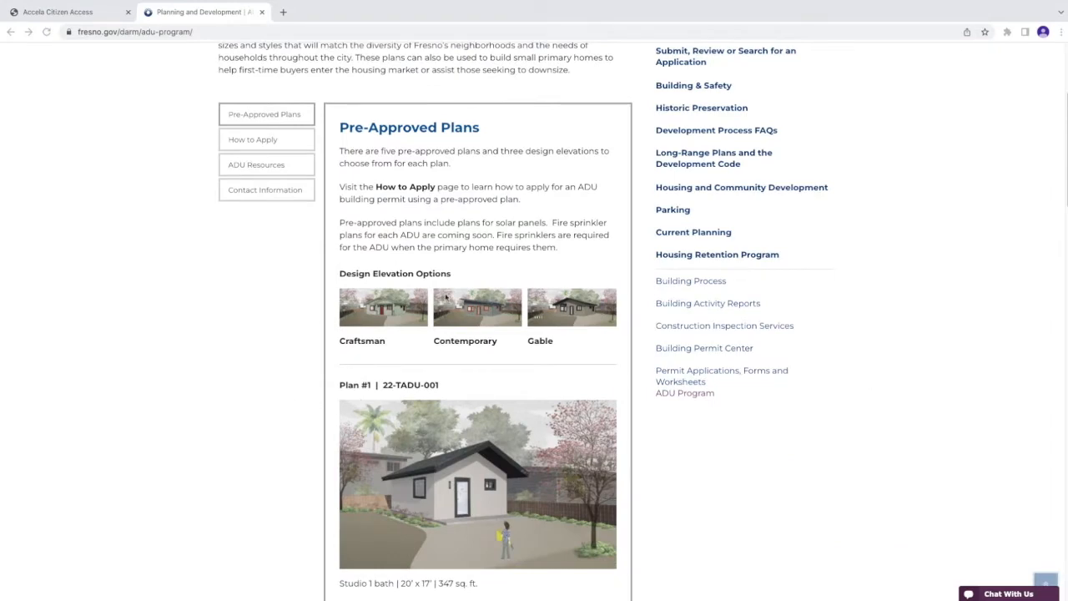
scroll(396, 381, down, 8)
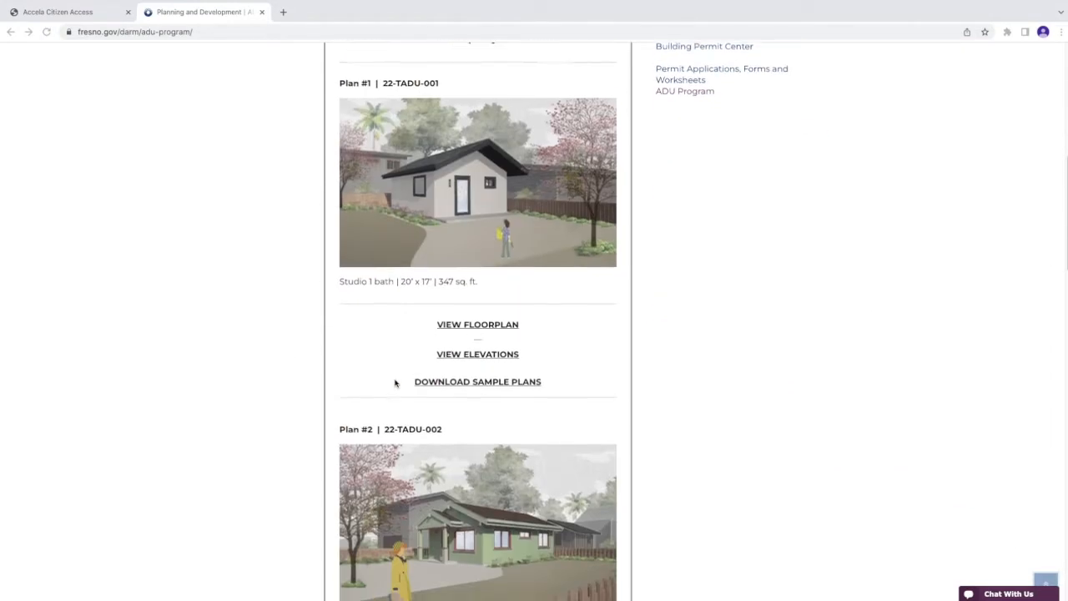
scroll(396, 382, down, 8)
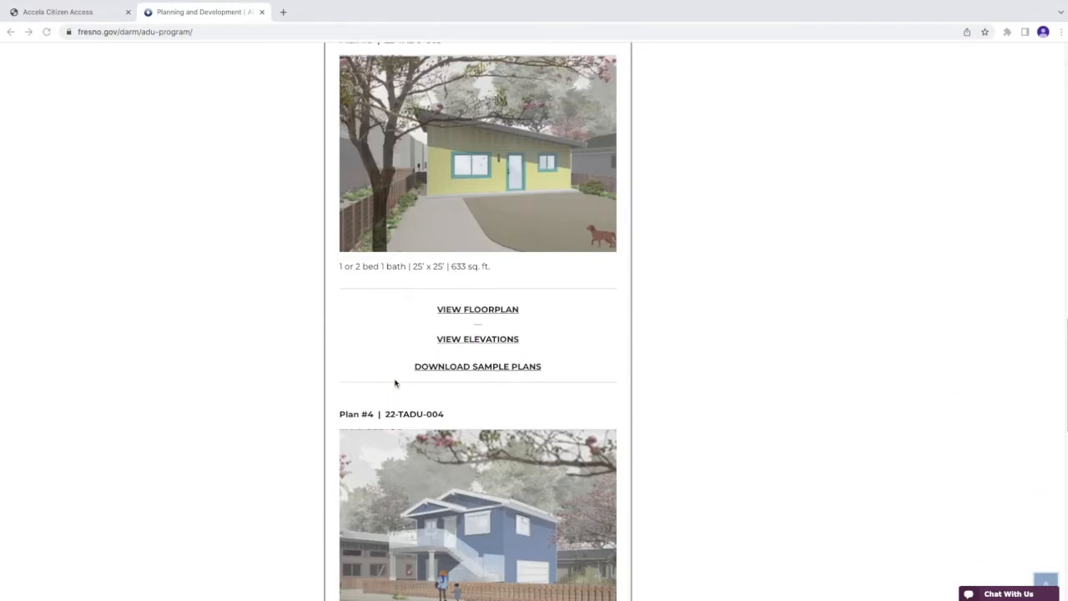
scroll(395, 382, down, 3)
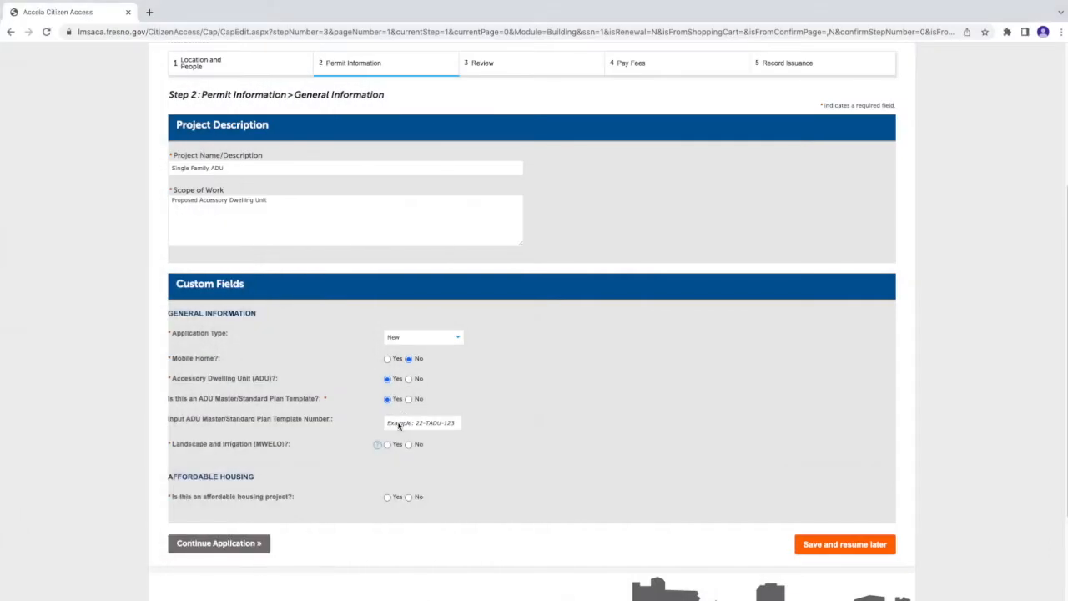
Step: Try another ADU plan template number in the application, and replace it with 22-TADU-001
click(394, 423)
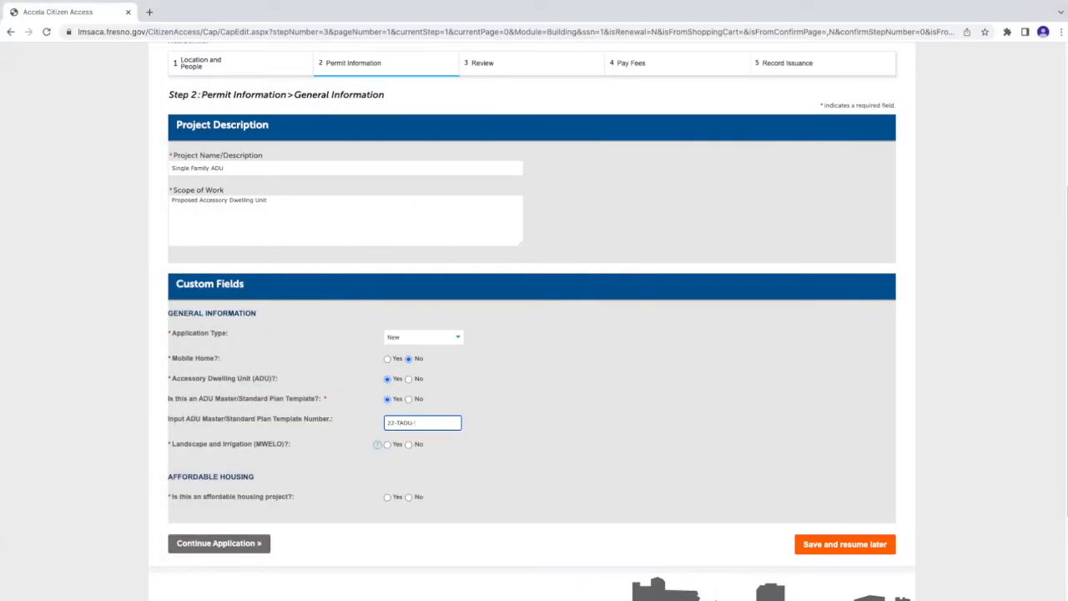
click(477, 434)
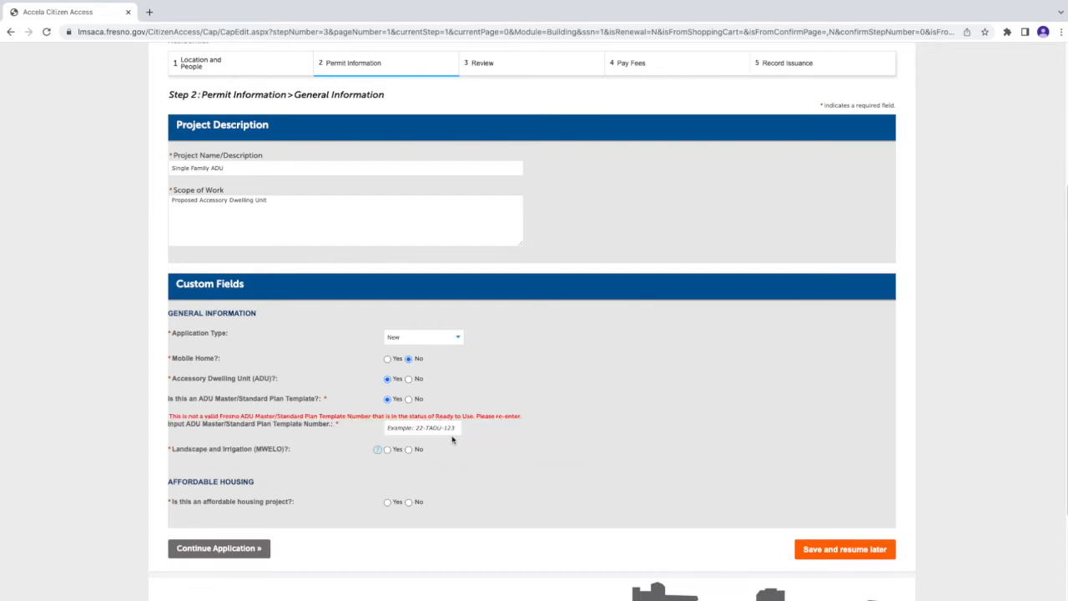
click(421, 431)
click(475, 450)
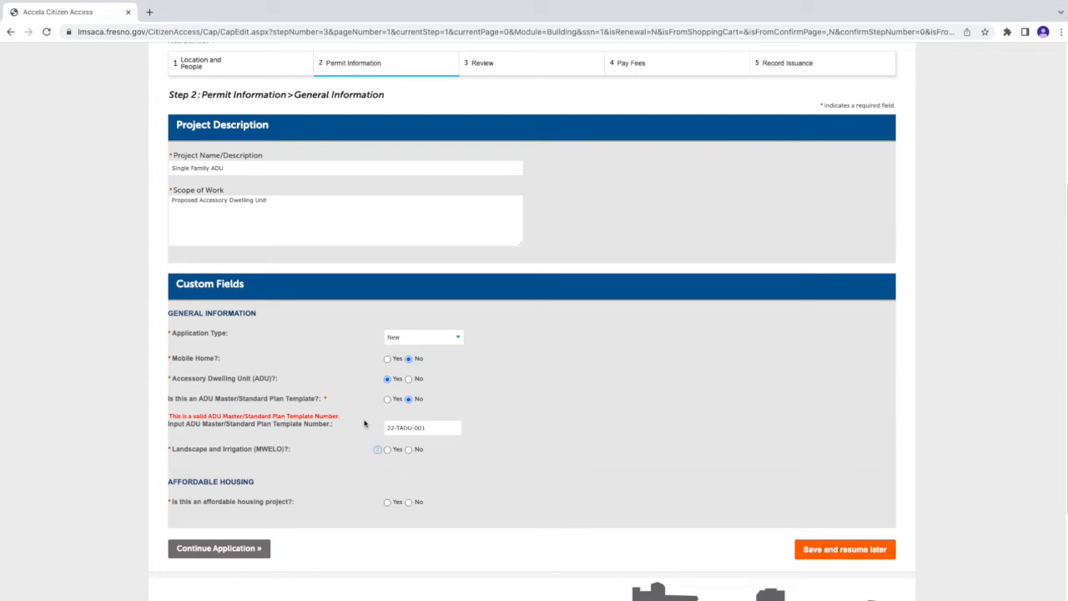
Step: Enter 50000 as the applicant job value, 1 as the number of buildings, and set the housing units to 1
scroll(341, 413, down, 3)
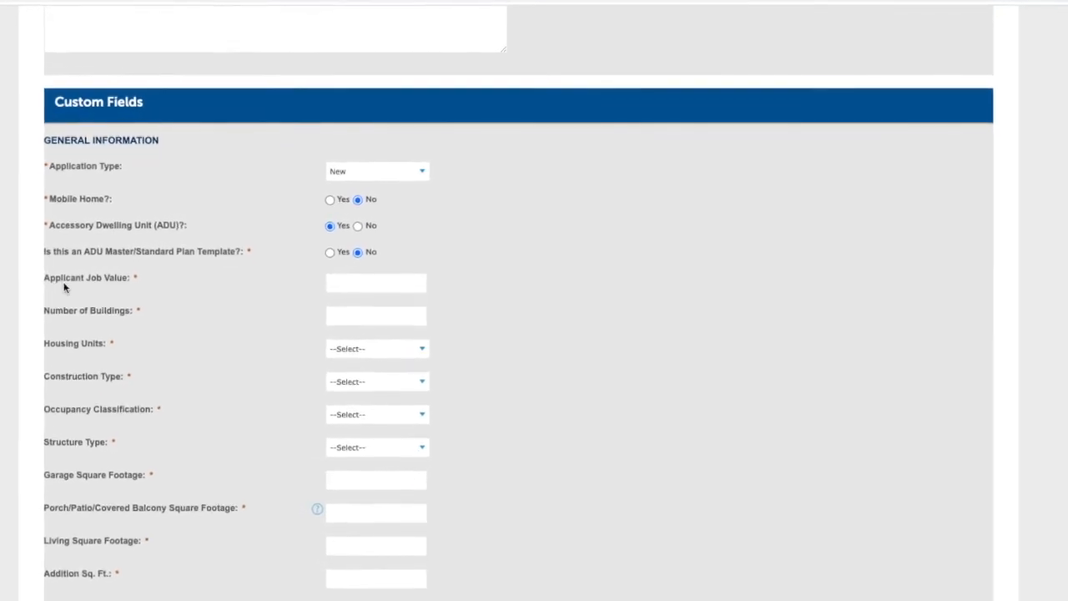
click(342, 284)
text(50000)
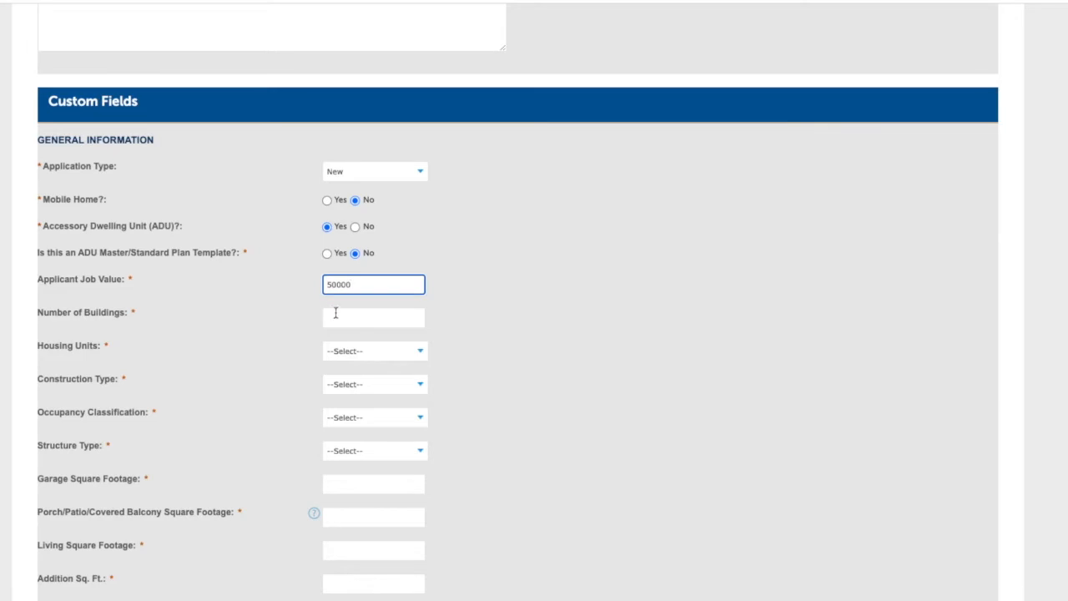
scroll(349, 302, down, 1)
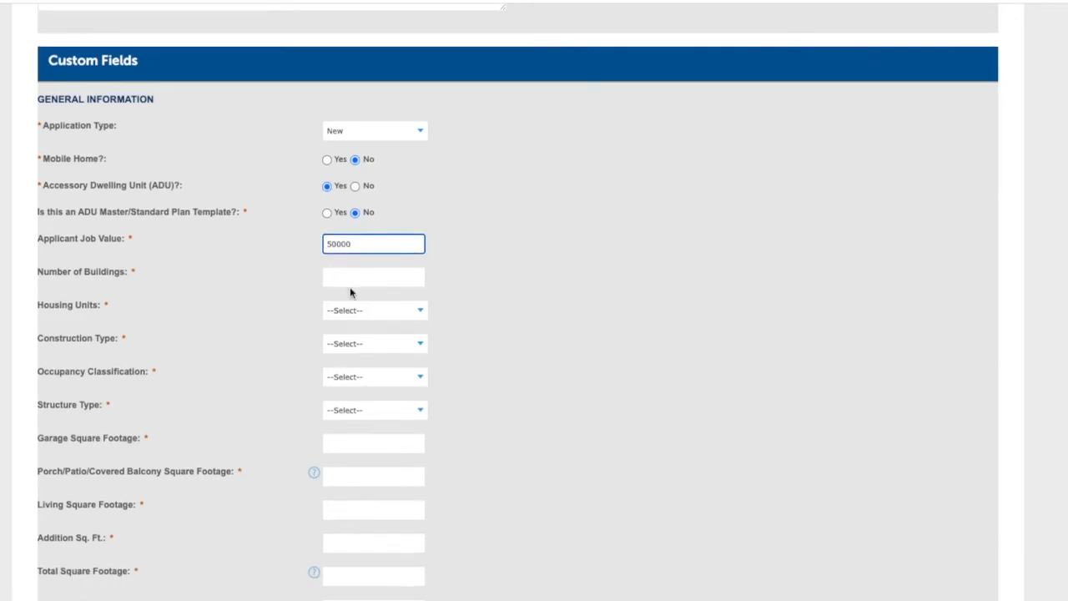
click(348, 279)
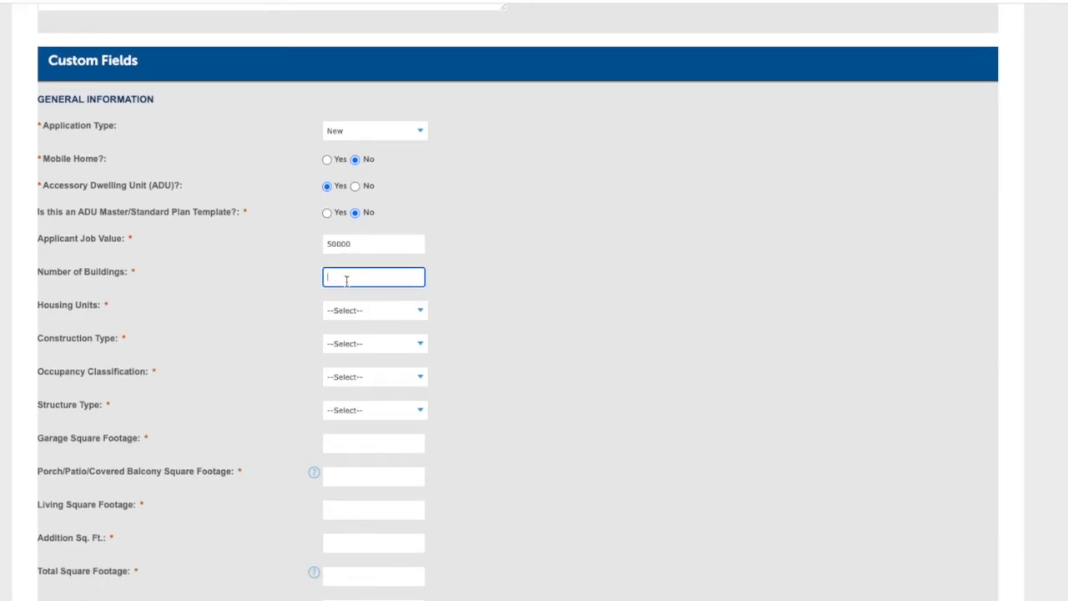
text(1)
scroll(351, 279, down, 2)
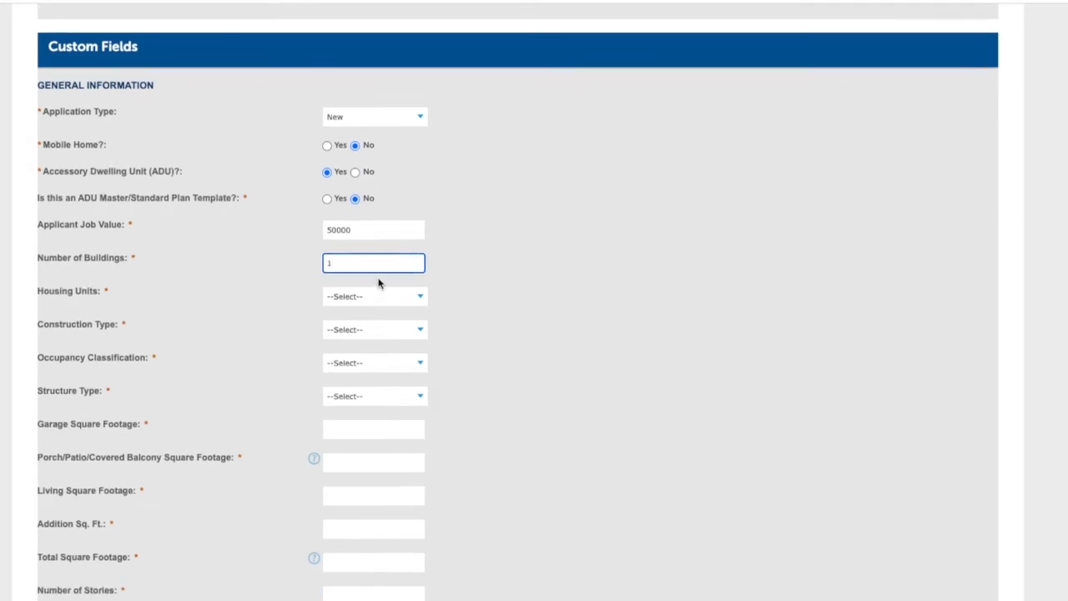
scroll(361, 272, down, 1)
click(359, 240)
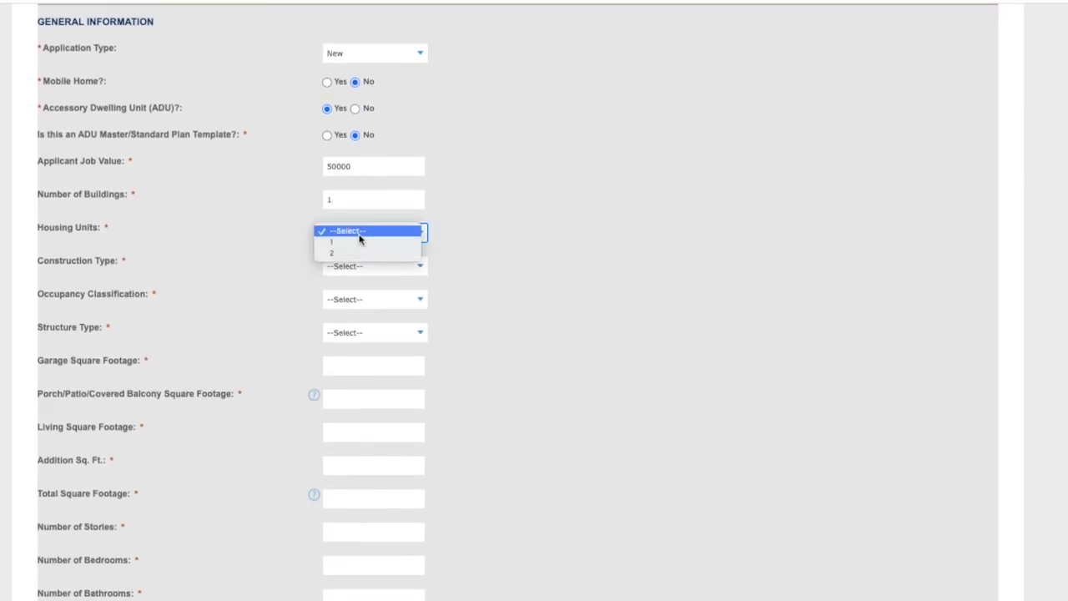
click(330, 243)
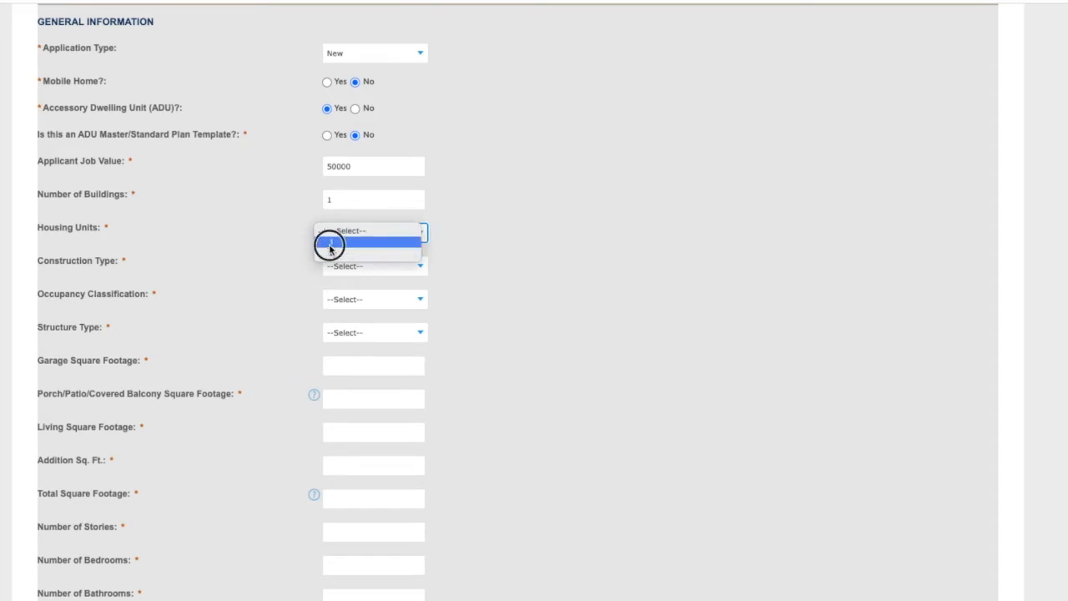
Step: Set the construction type to VB Any Material (0 HR), the occupancy classification to ADU, and the structure type to Single Family
scroll(340, 265, down, 1)
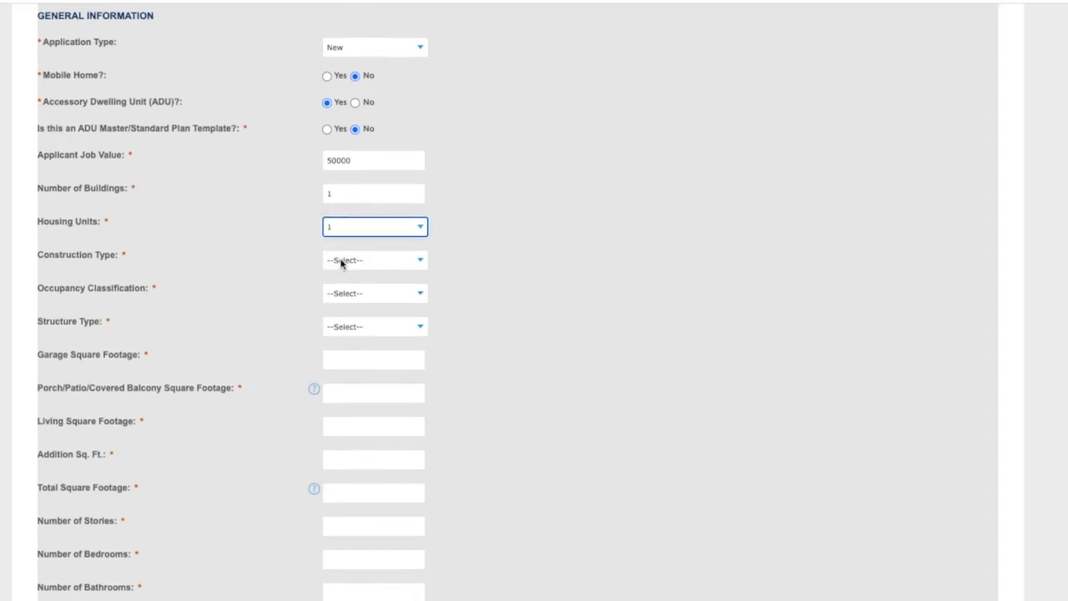
scroll(342, 259, down, 1)
scroll(344, 213, down, 1)
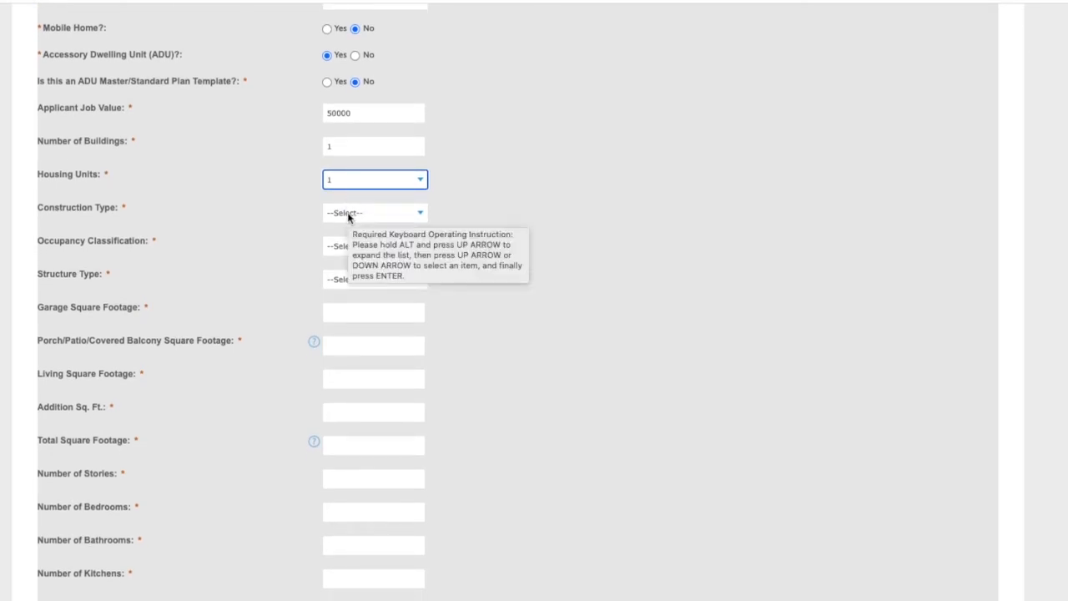
click(347, 212)
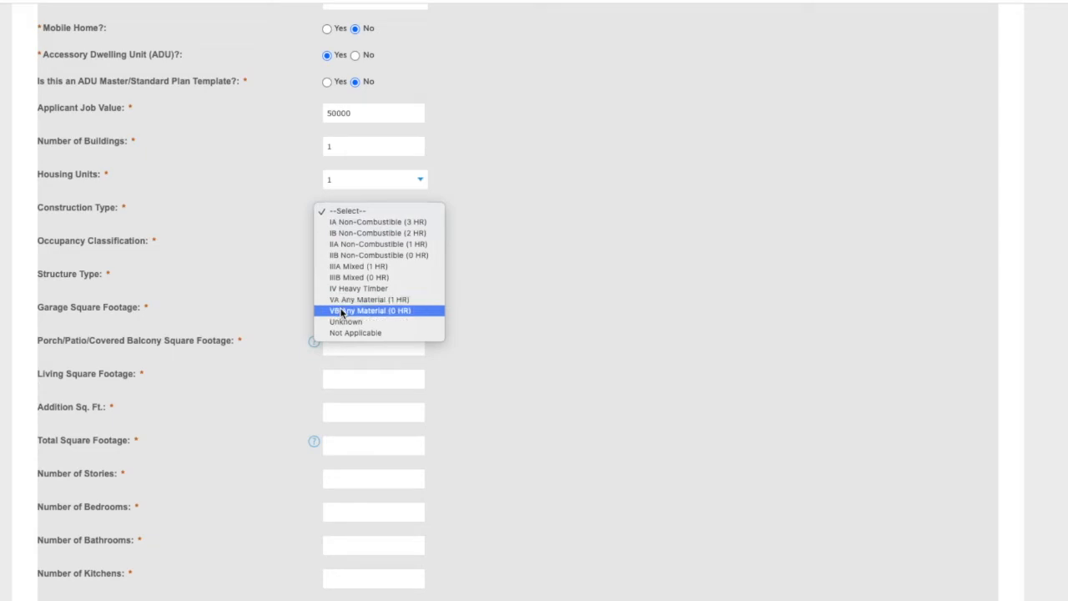
click(341, 313)
click(338, 248)
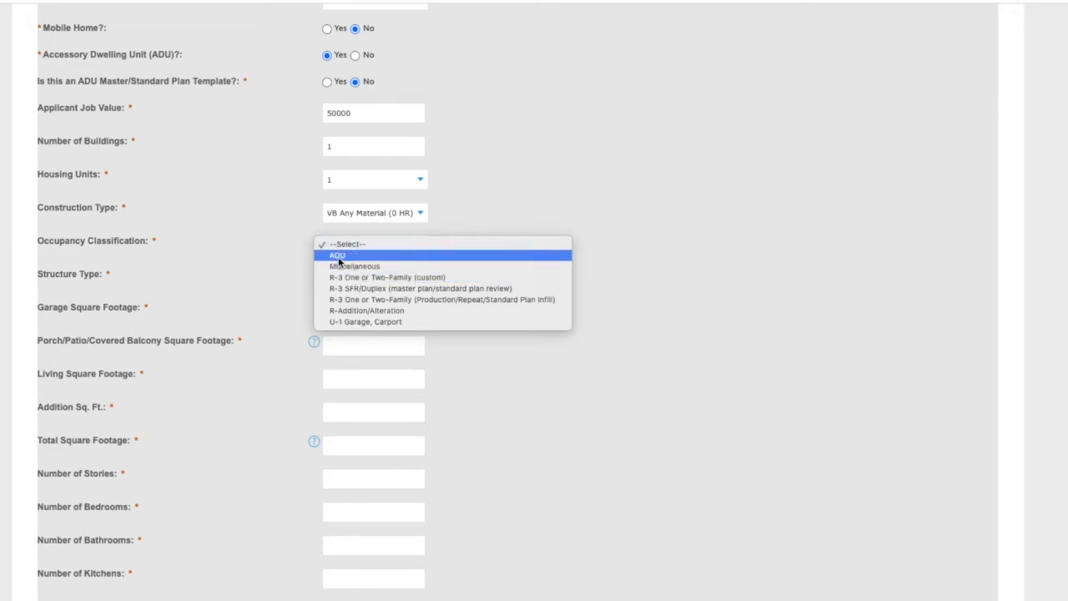
click(338, 259)
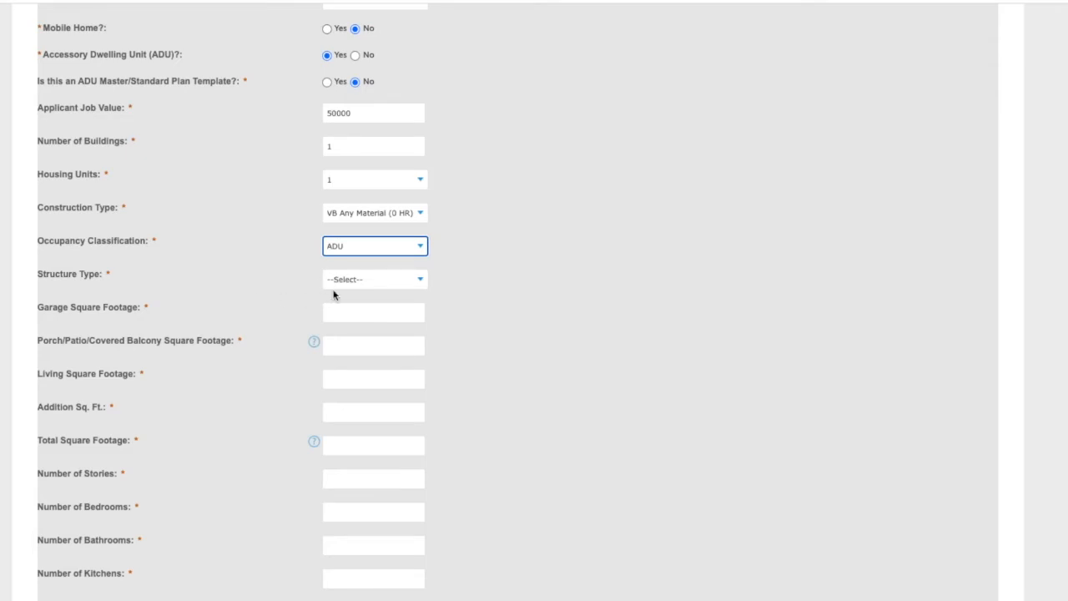
click(368, 280)
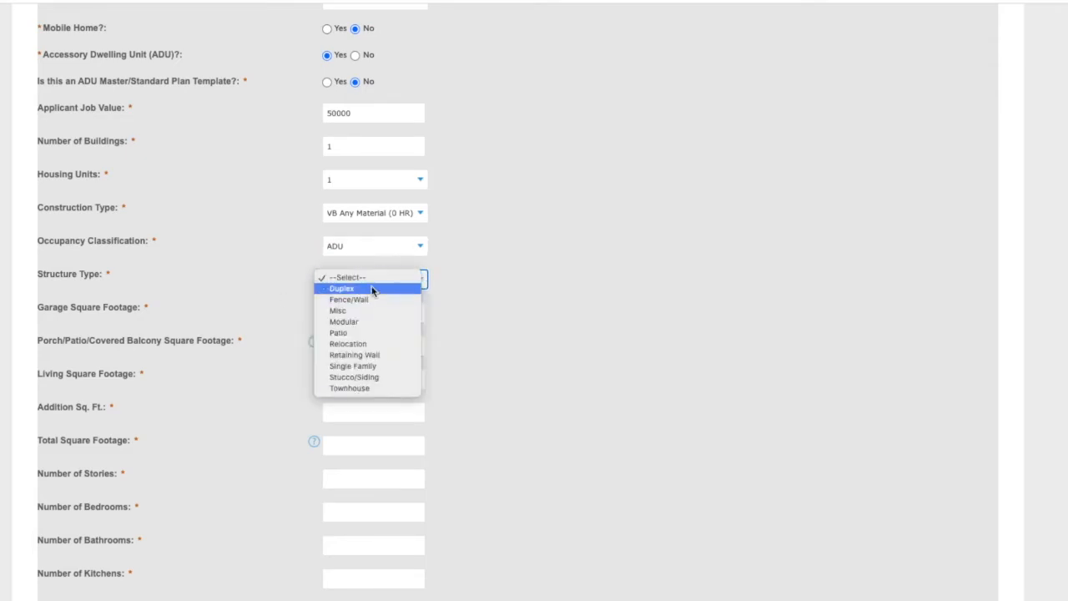
click(357, 367)
Step: Enter the square footages: garage 0, porch/patio/covered balcony 100, living 1000, and addition 0
click(340, 313)
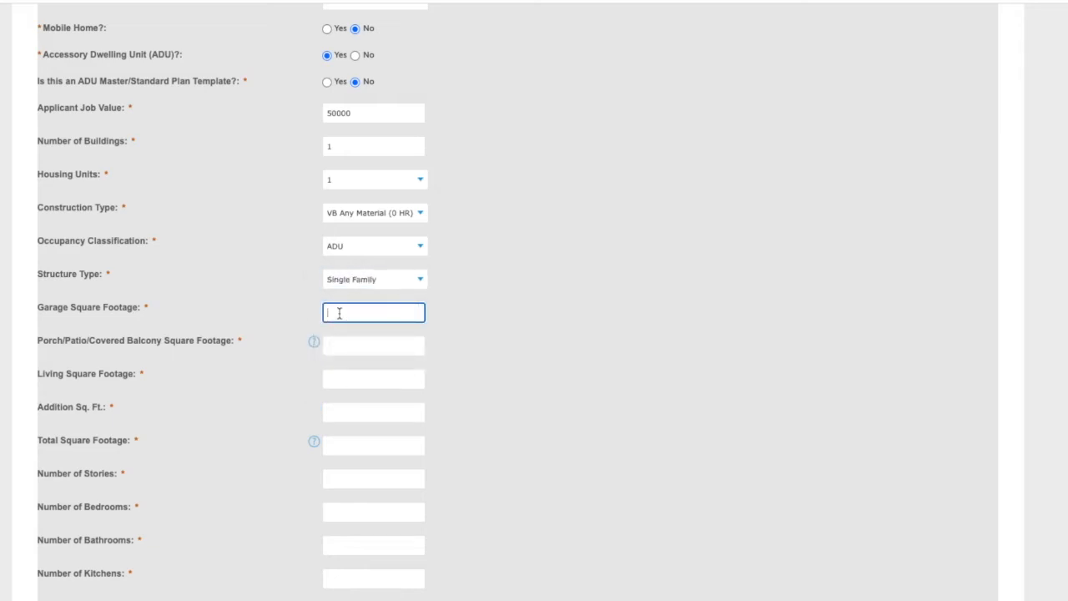
text(0)
click(341, 346)
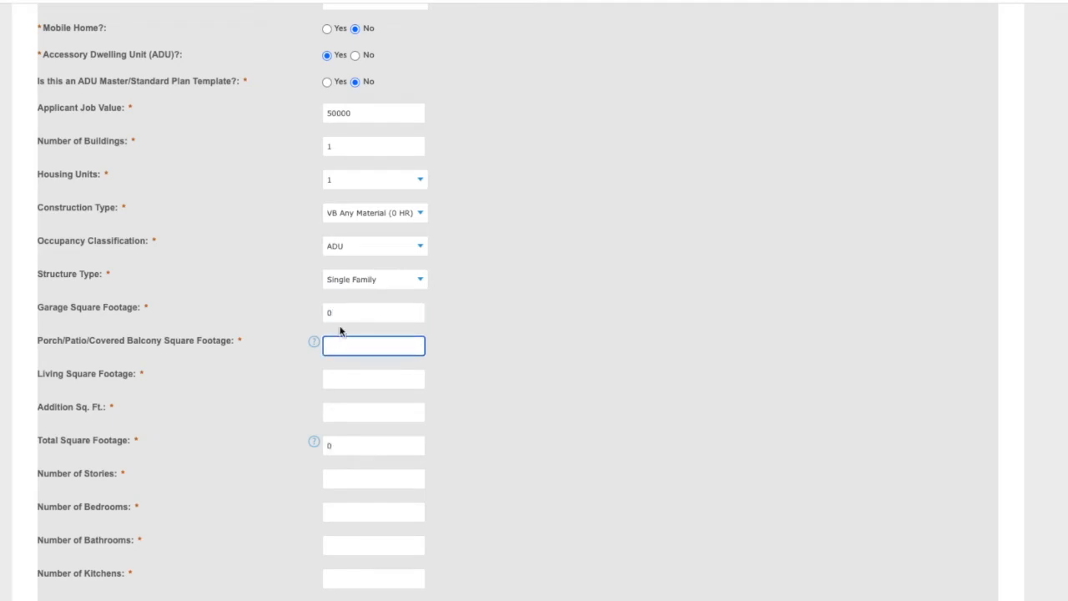
text(100)
click(347, 378)
text(1000)
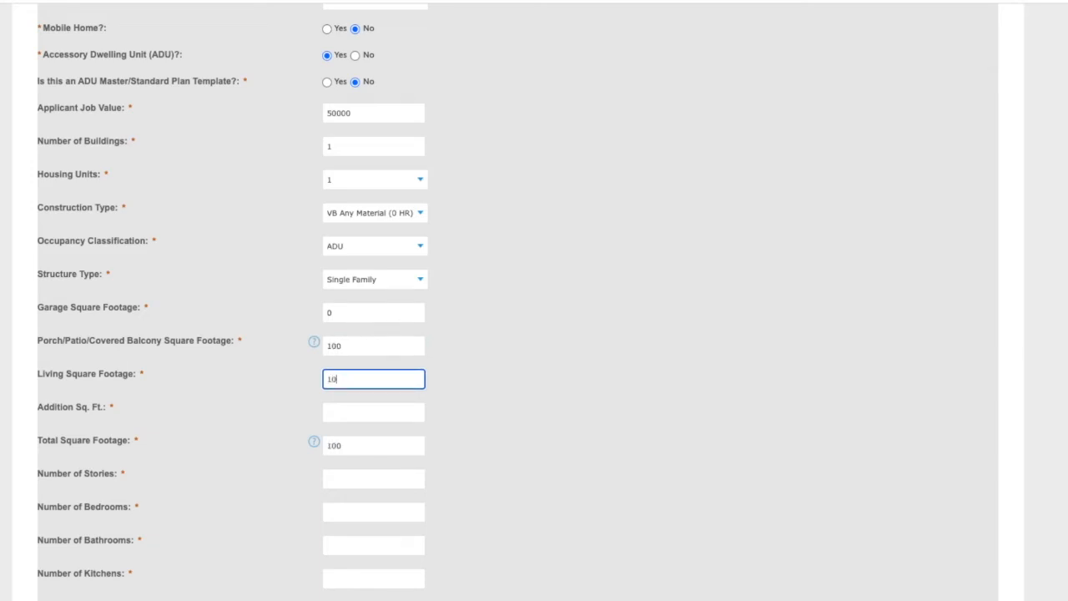
click(347, 407)
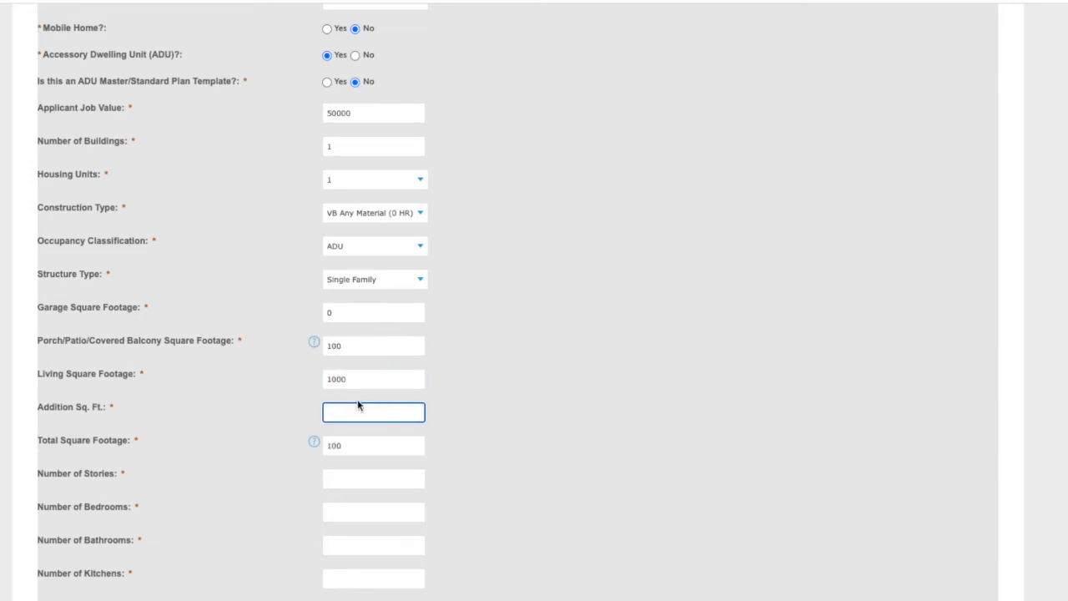
scroll(356, 400, down, 1)
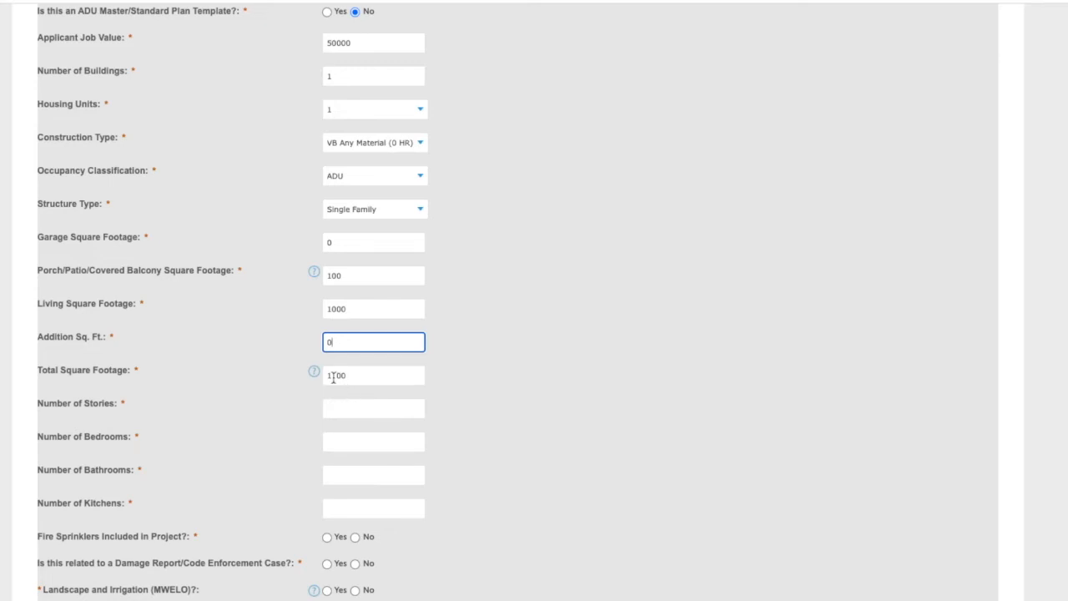
Step: Enter 1 story, 2 bedrooms, 1 bathroom and 1 kitchen for the dwelling unit
scroll(341, 378, down, 1)
click(342, 383)
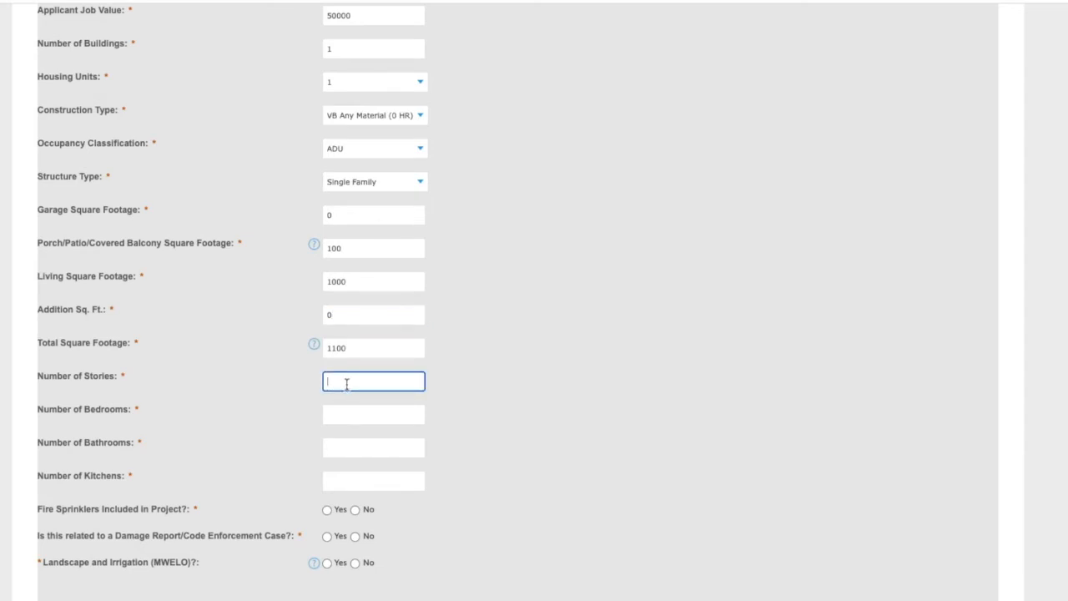
text(1)
click(347, 412)
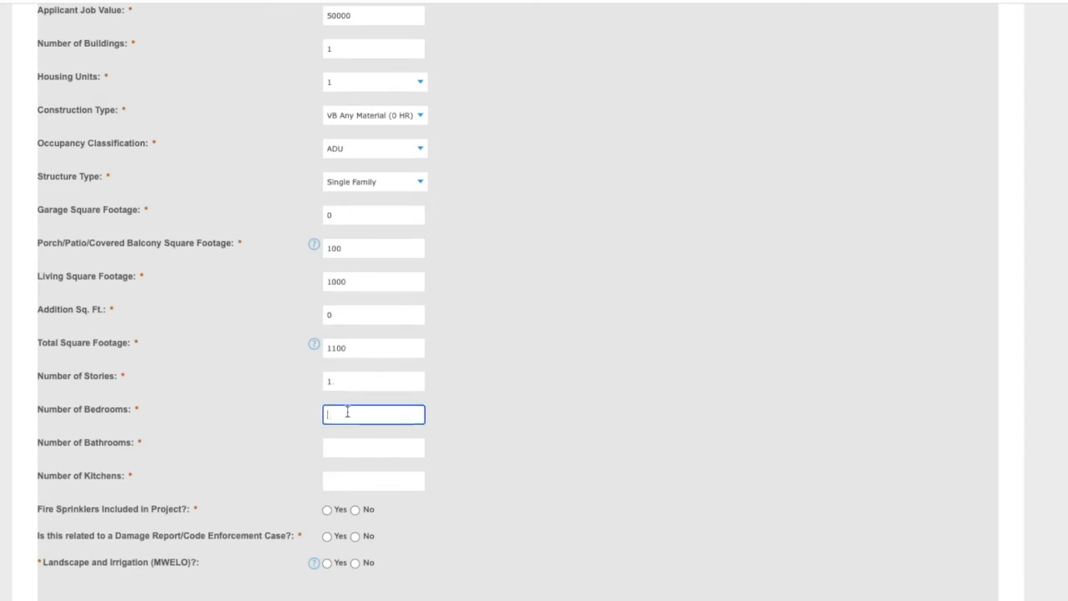
text(2)
click(361, 448)
text(1)
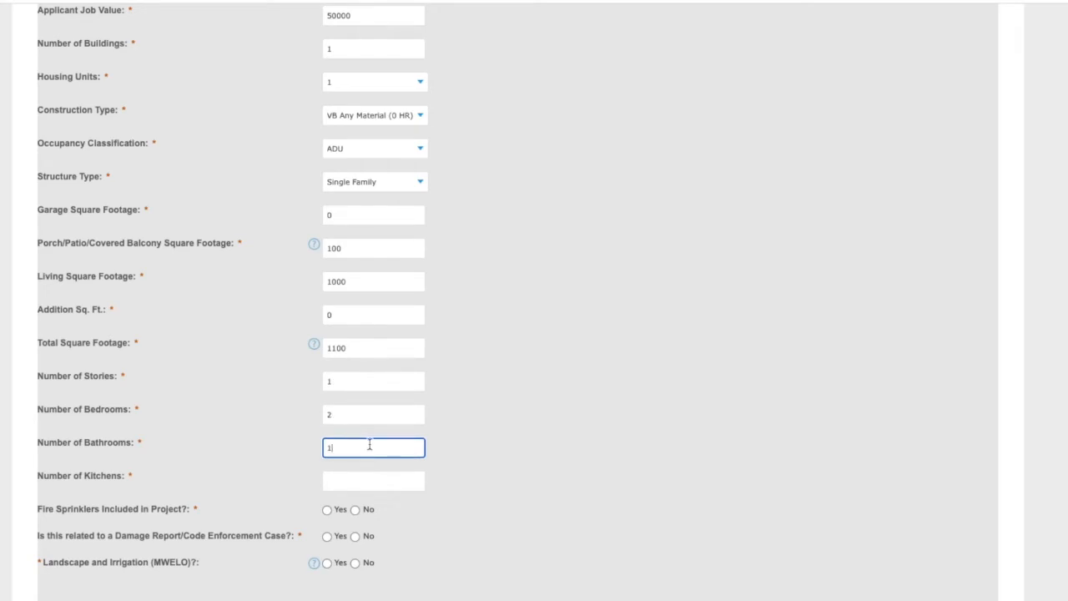
click(350, 481)
text(1)
Step: Check the available fire sprinkler types, and mark fire sprinklers as not included in the project
scroll(354, 467, down, 3)
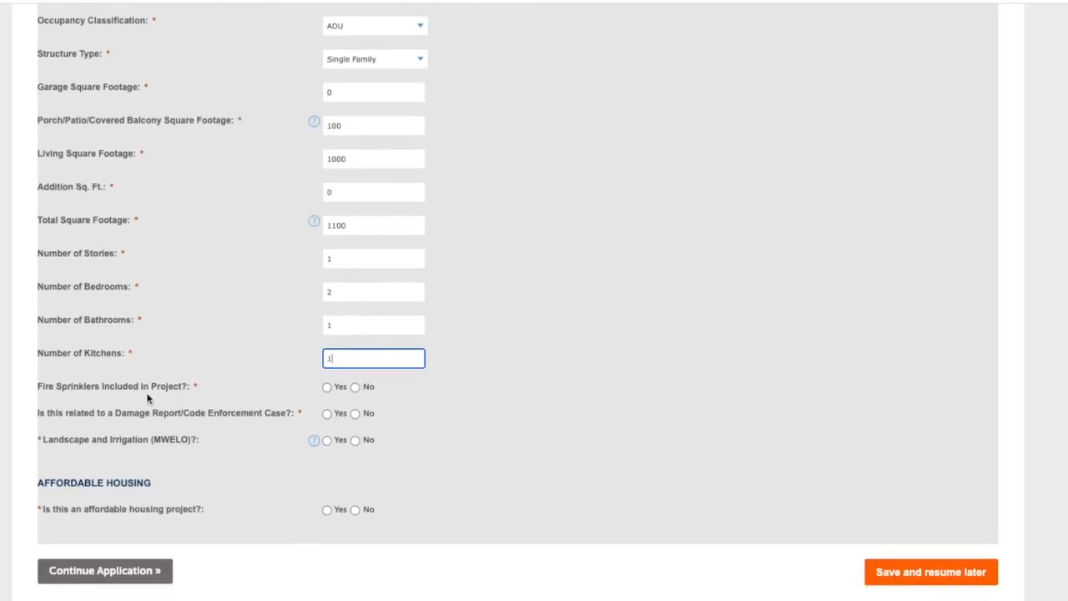
click(328, 388)
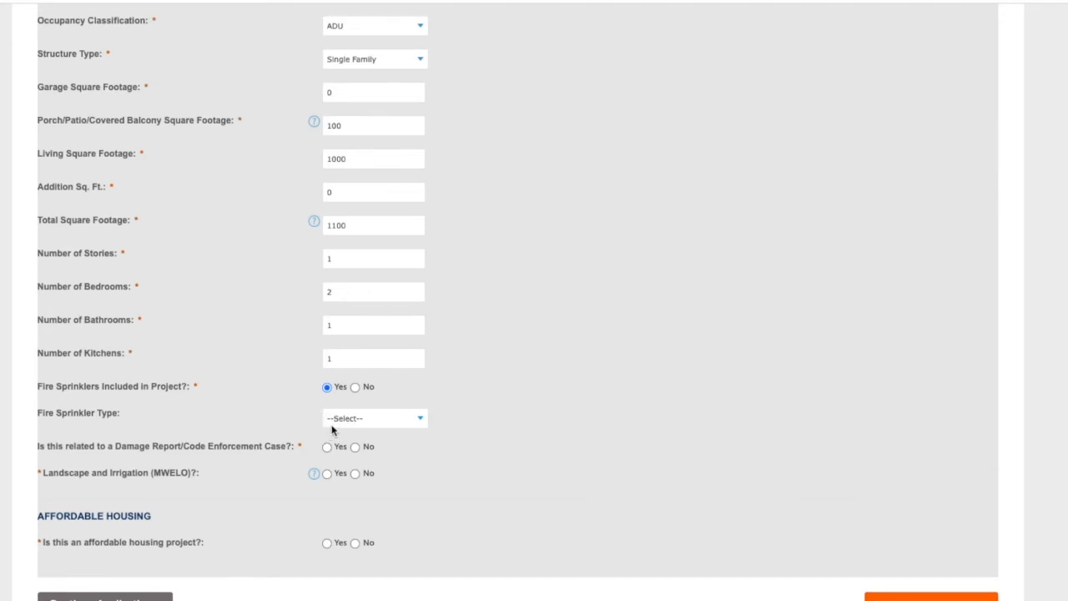
click(342, 418)
click(354, 390)
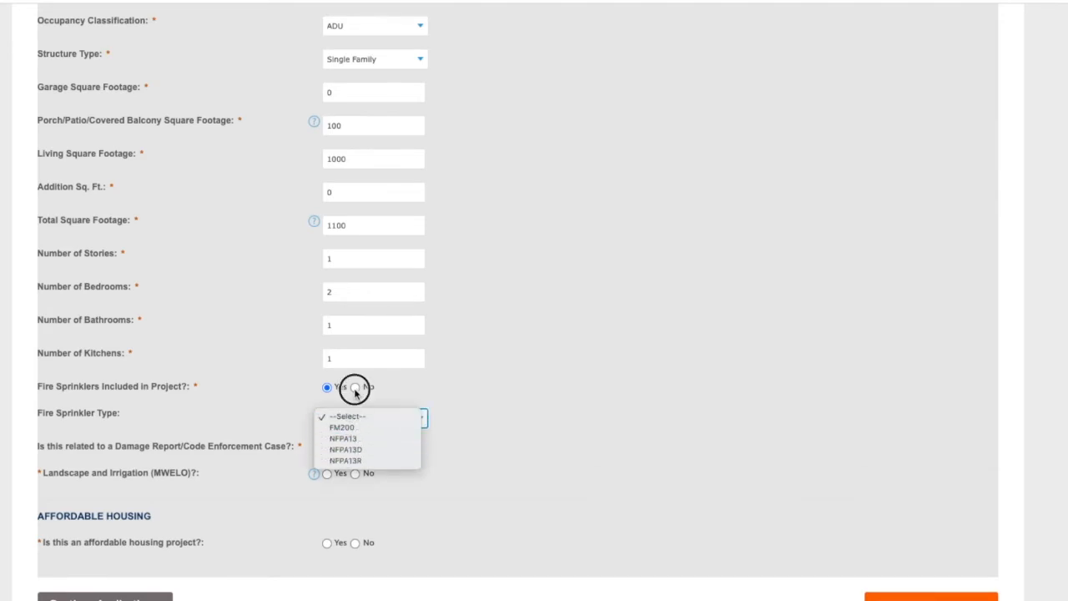
click(355, 388)
Step: Try entering a pre-inspection number for a code enforcement case, and set the damage report/code enforcement question to No
click(327, 415)
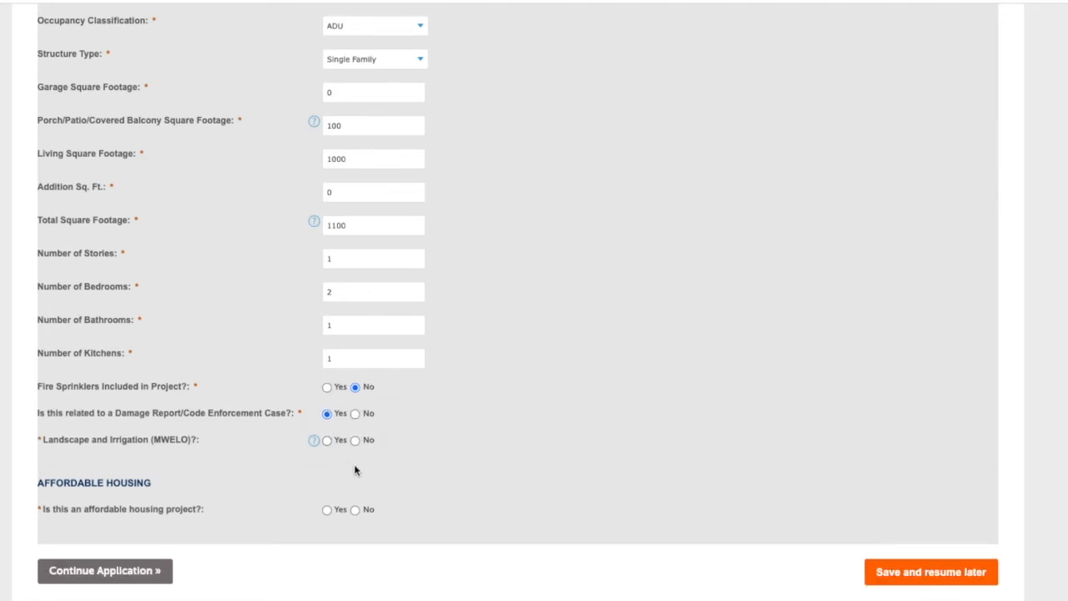
click(349, 446)
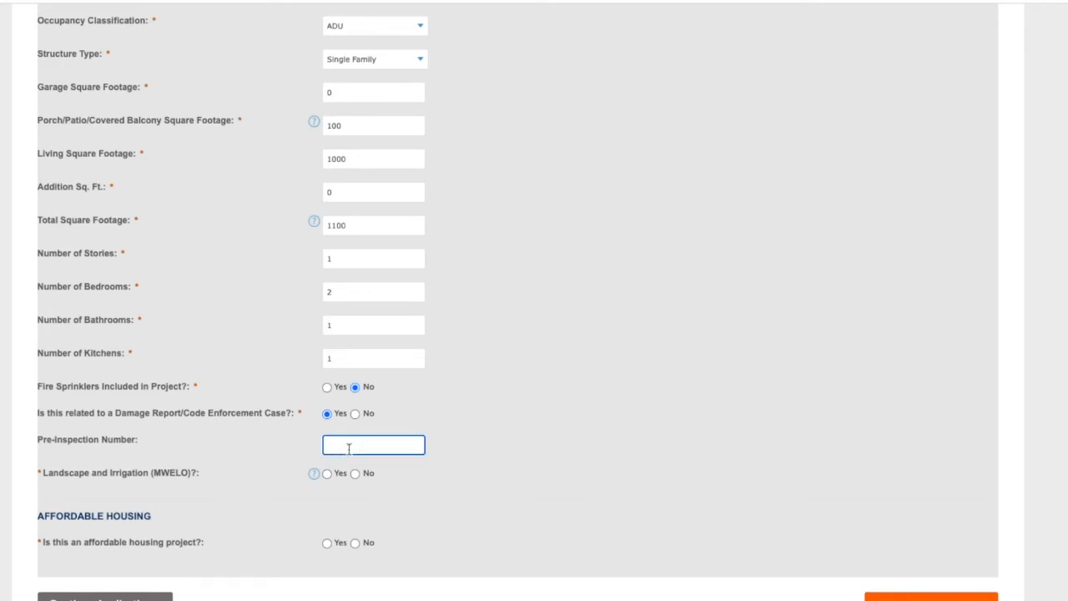
text(8)
click(439, 494)
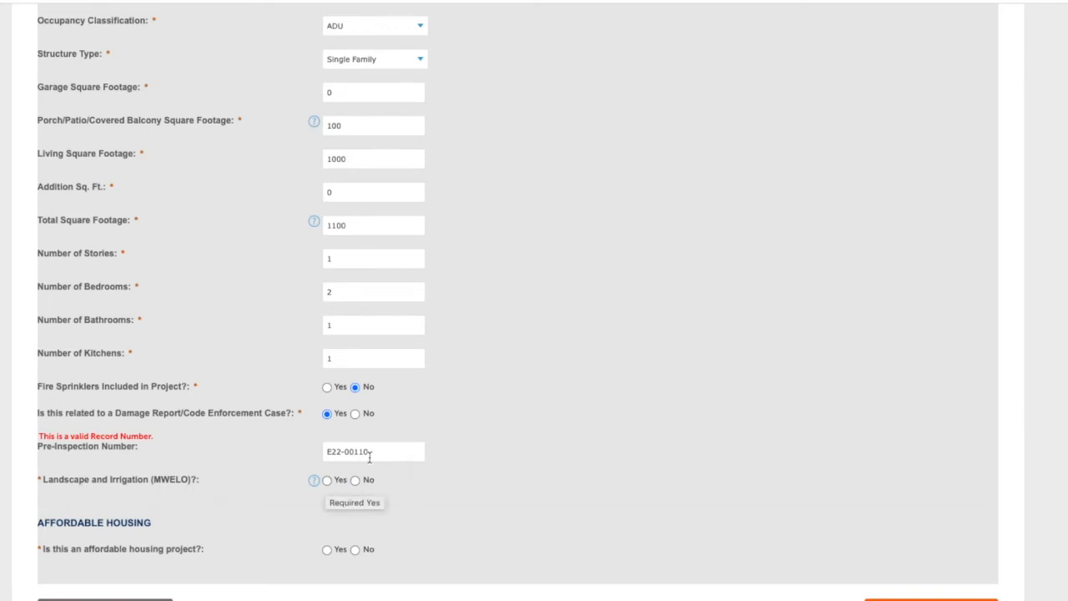
click(355, 414)
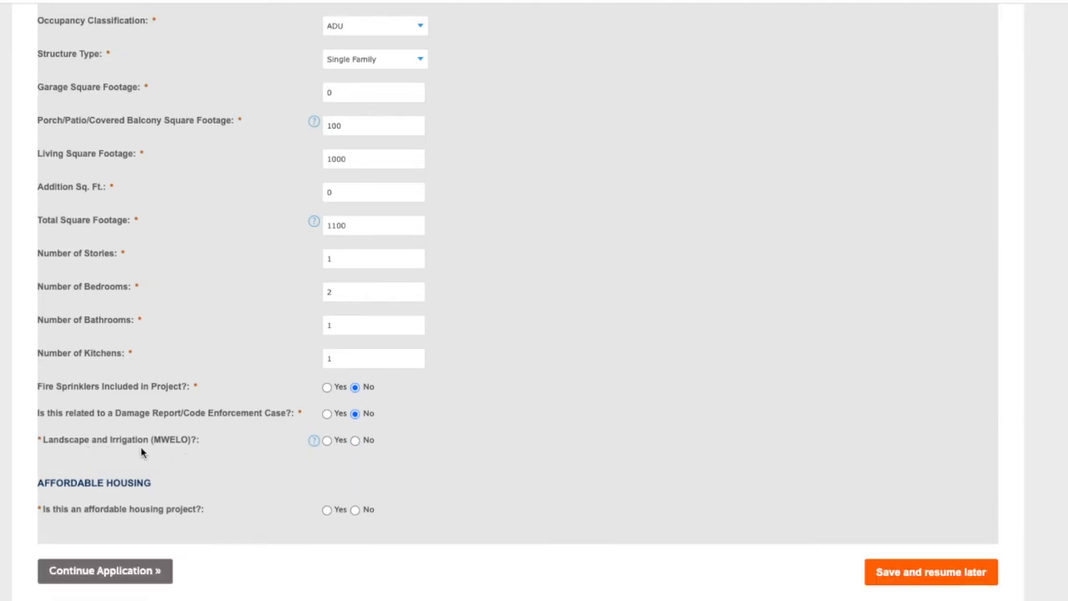
Step: Try setting Landscape and Irrigation (MWELO) to Yes with 600 square feet of landscape
click(327, 442)
click(348, 475)
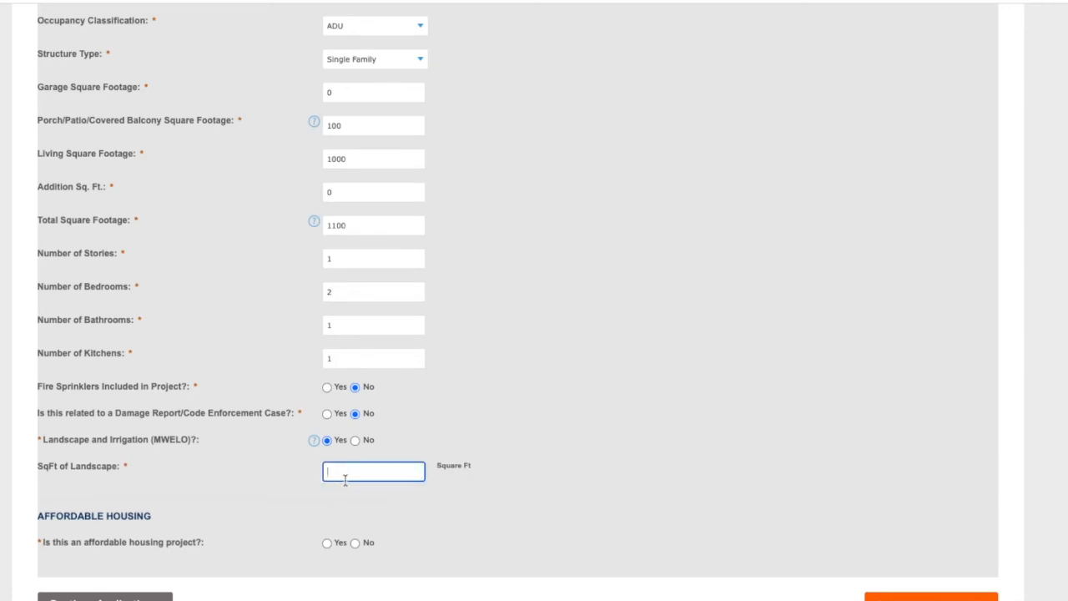
text(600)
click(386, 491)
Step: Answer No for Landscape and Irrigation (MWELO) and the affordable housing project, and continue to the Licensed Professional section
click(354, 442)
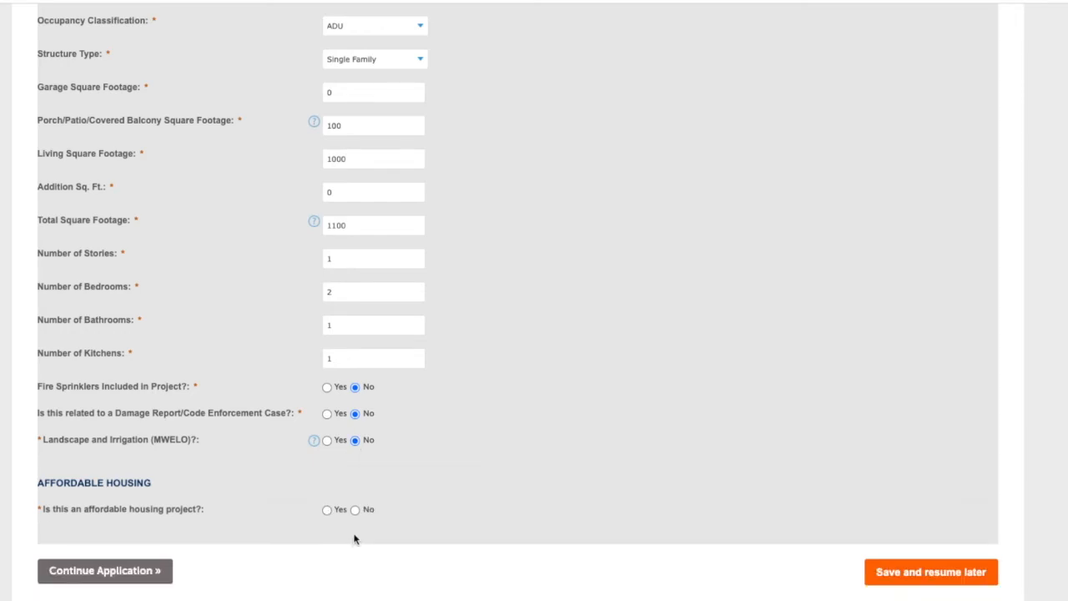
click(355, 510)
click(100, 572)
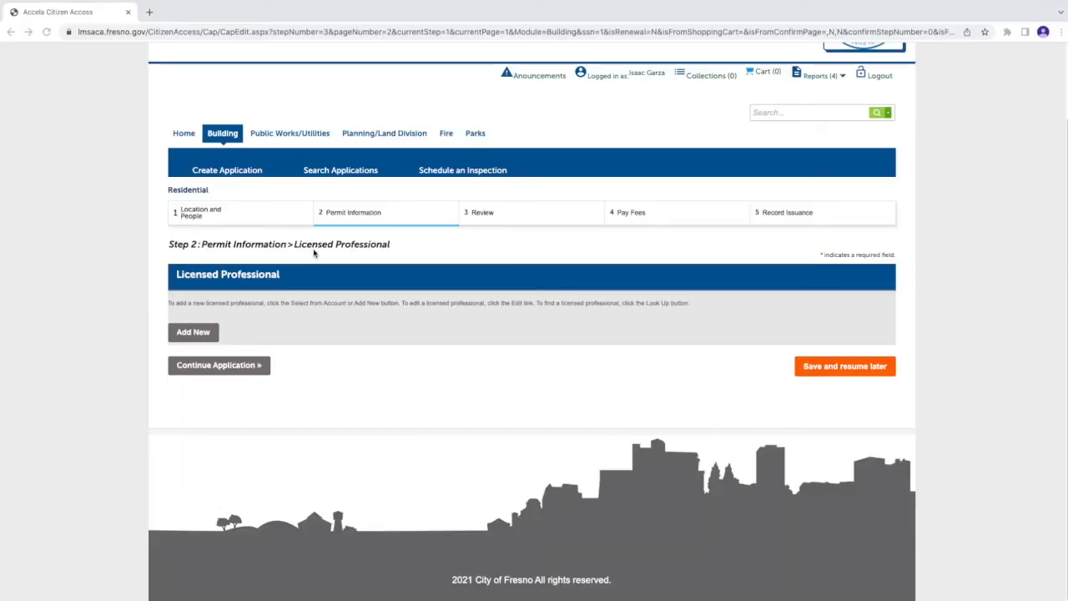
Step: Try adding a licensed professional with the license type Contractor, and close the form without saving
click(205, 336)
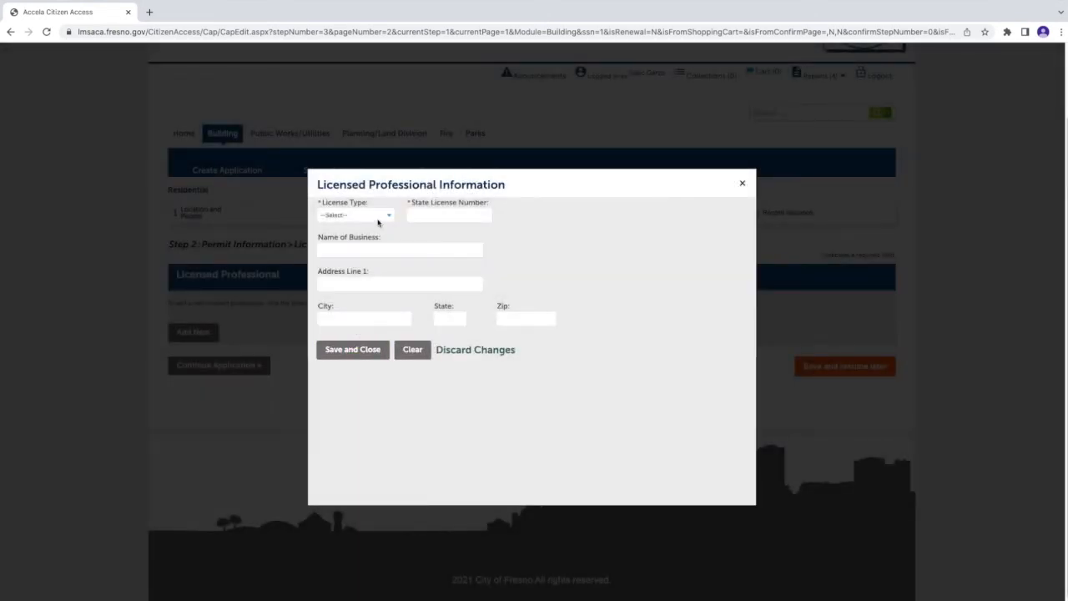
click(378, 217)
click(365, 232)
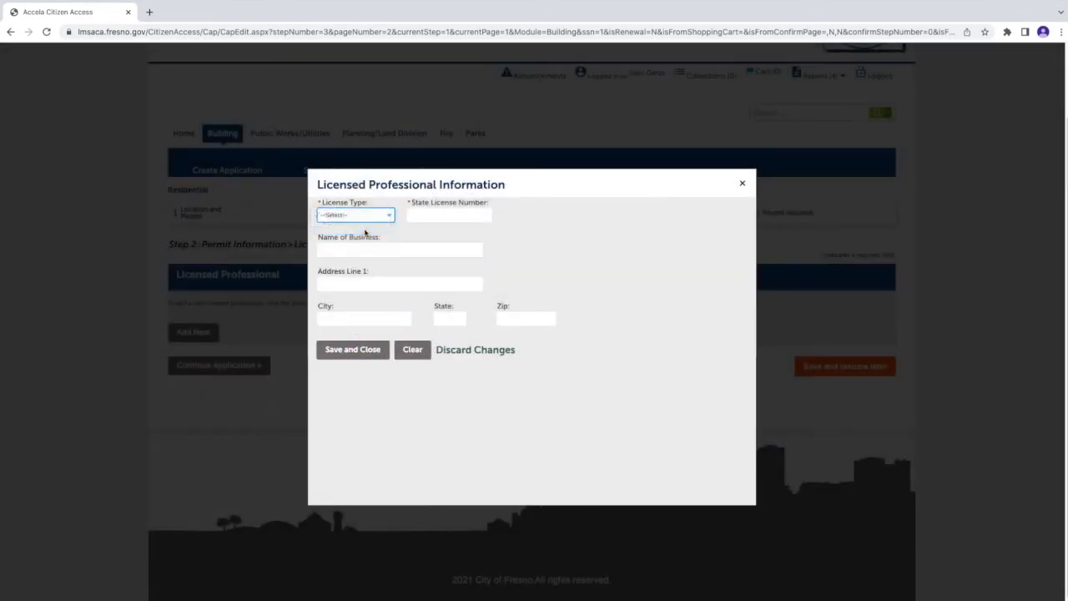
click(426, 213)
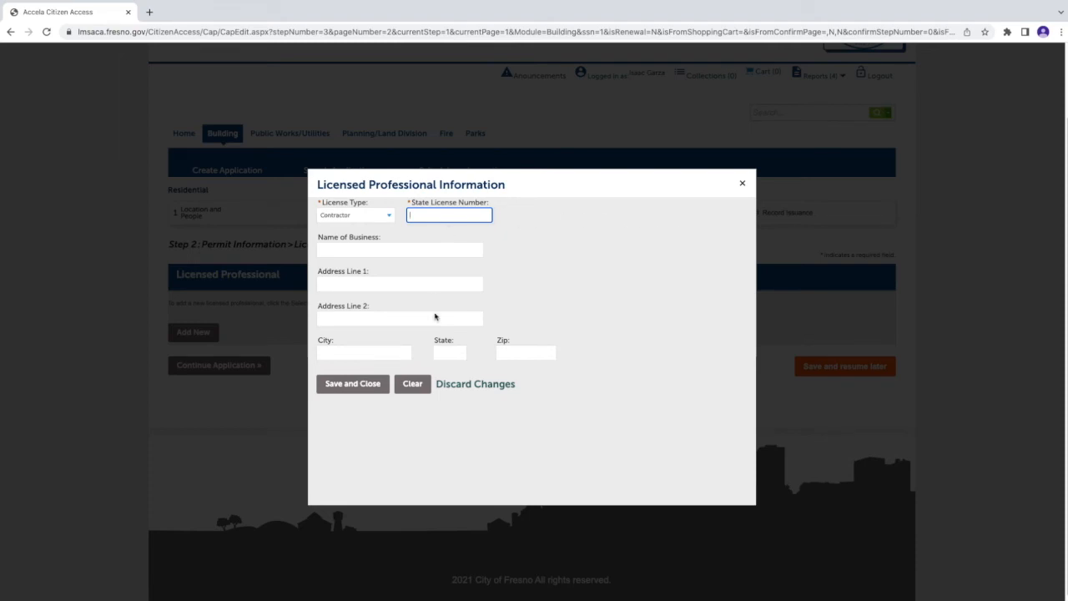
click(742, 183)
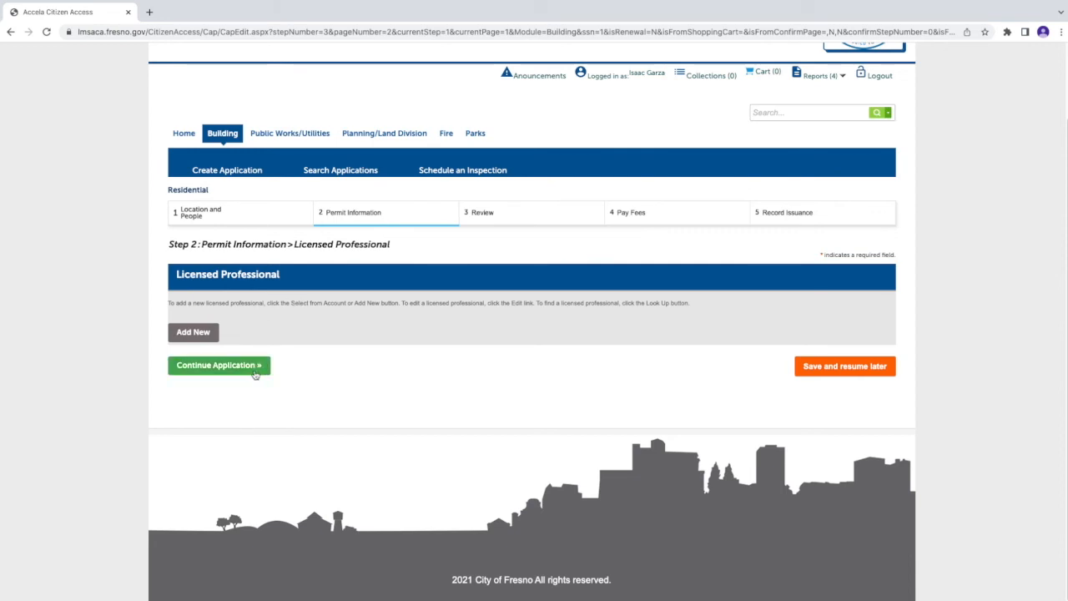
Step: Continue past the Licensed Professional section and upload PLANS.pdf, DOCS TC.pdf, DOCS T24.pdf and DOCS SC.pdf as attachments
click(211, 369)
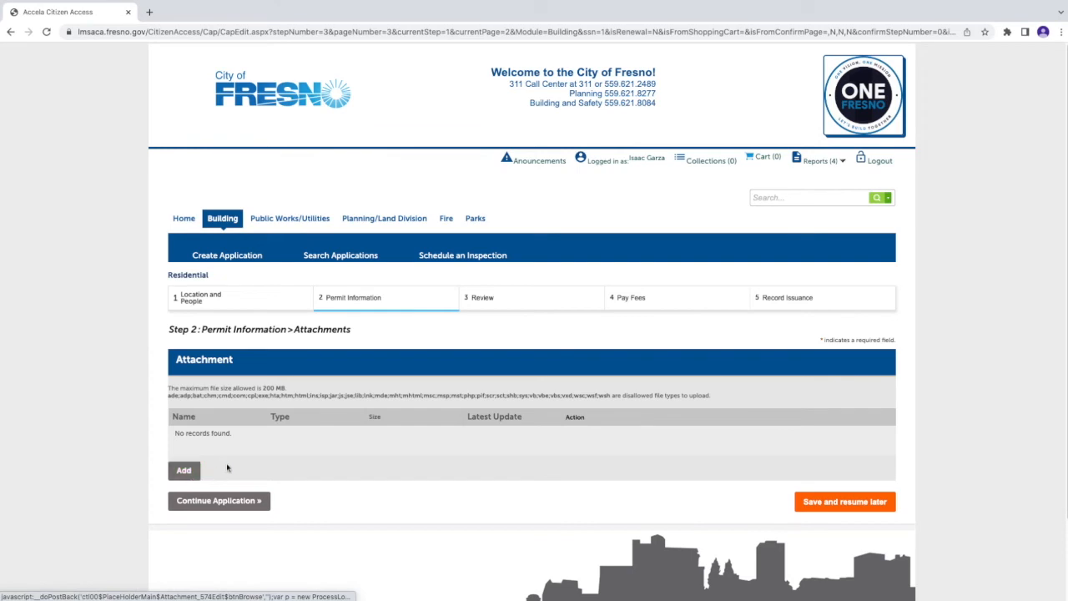
click(185, 471)
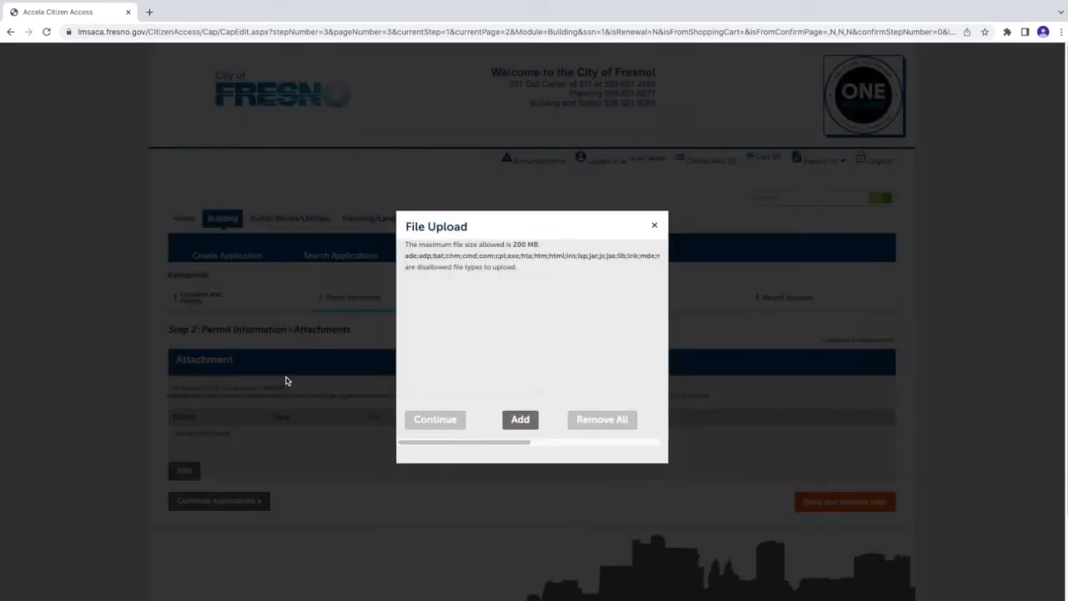
click(521, 420)
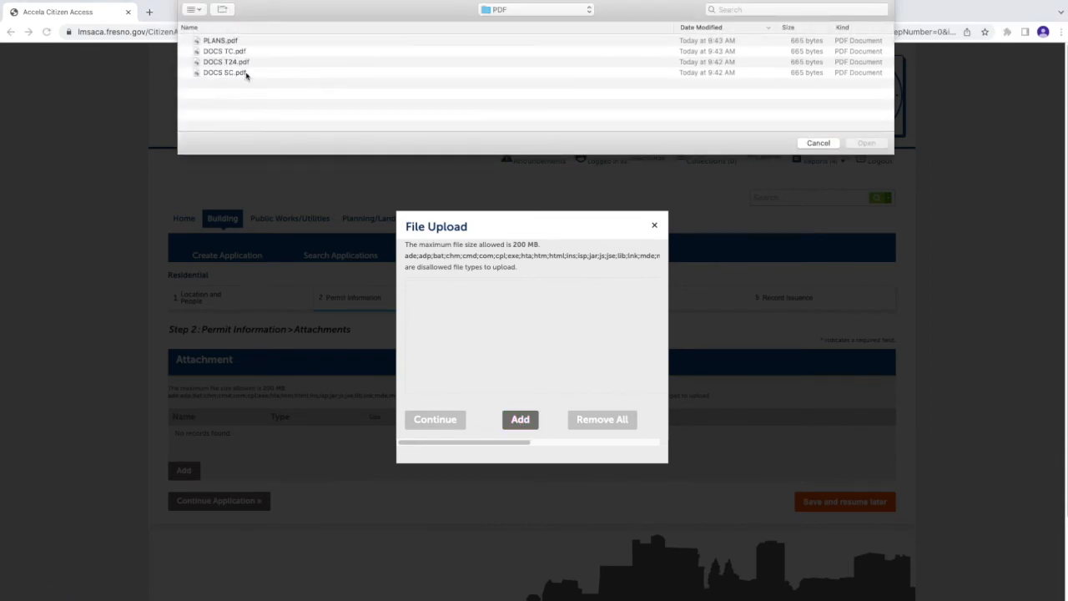
drag(264, 86, 223, 40)
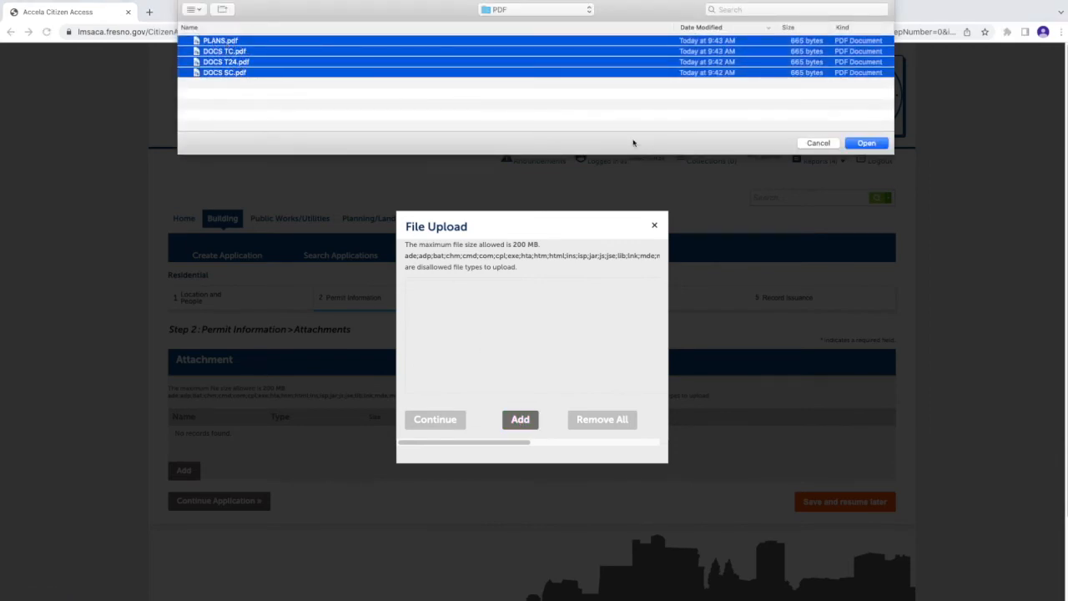
click(867, 142)
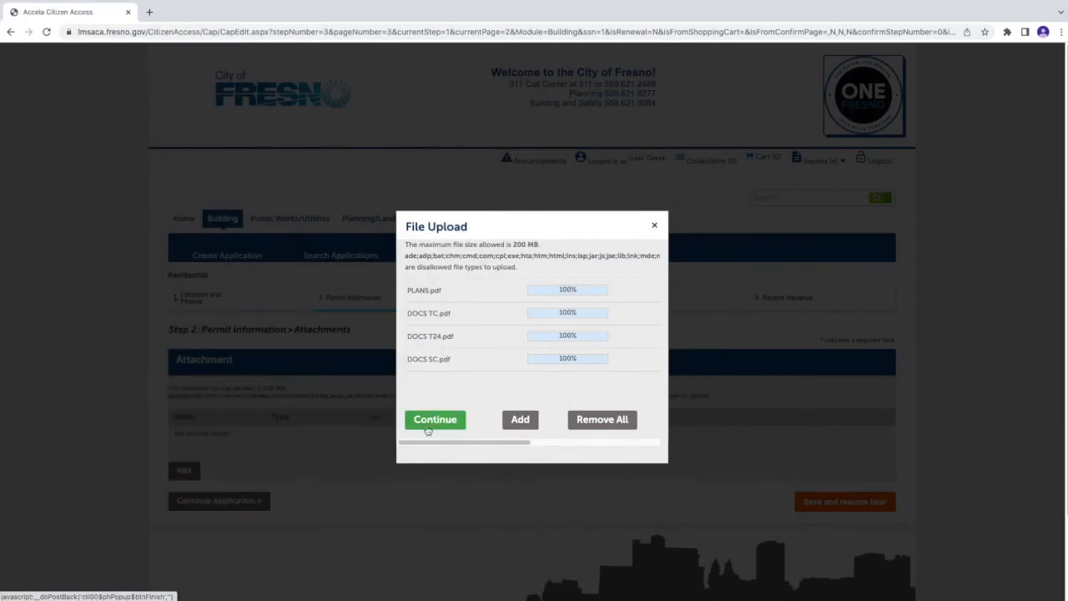
click(435, 419)
Step: Classify PLANS.pdf as Construction Plans and describe it as "COMPLETE SET OF PLANS"
scroll(405, 446, down, 1)
scroll(387, 417, down, 3)
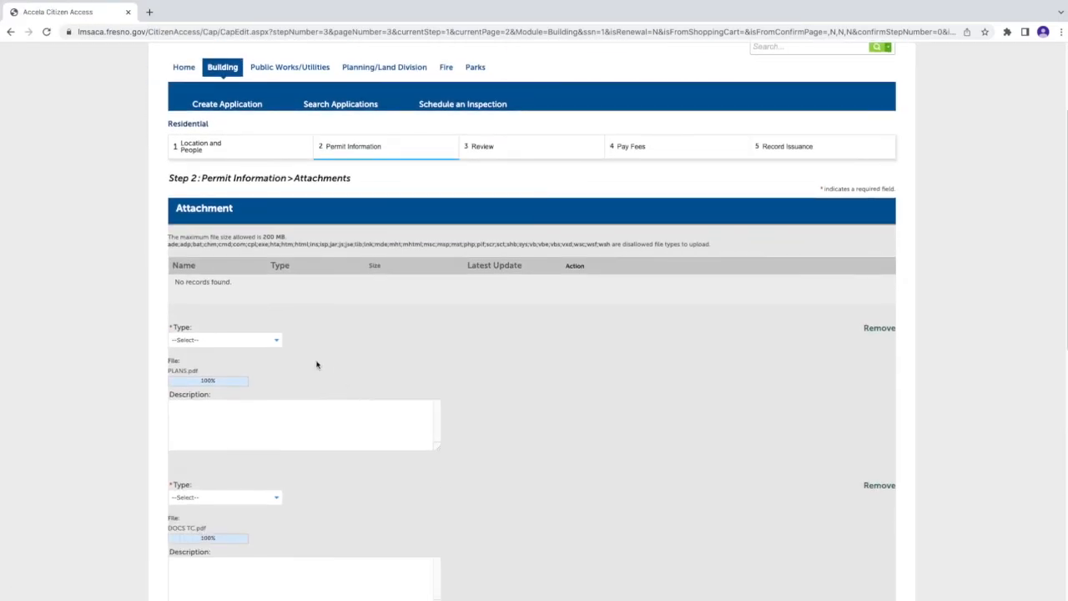
click(262, 246)
click(231, 287)
click(212, 317)
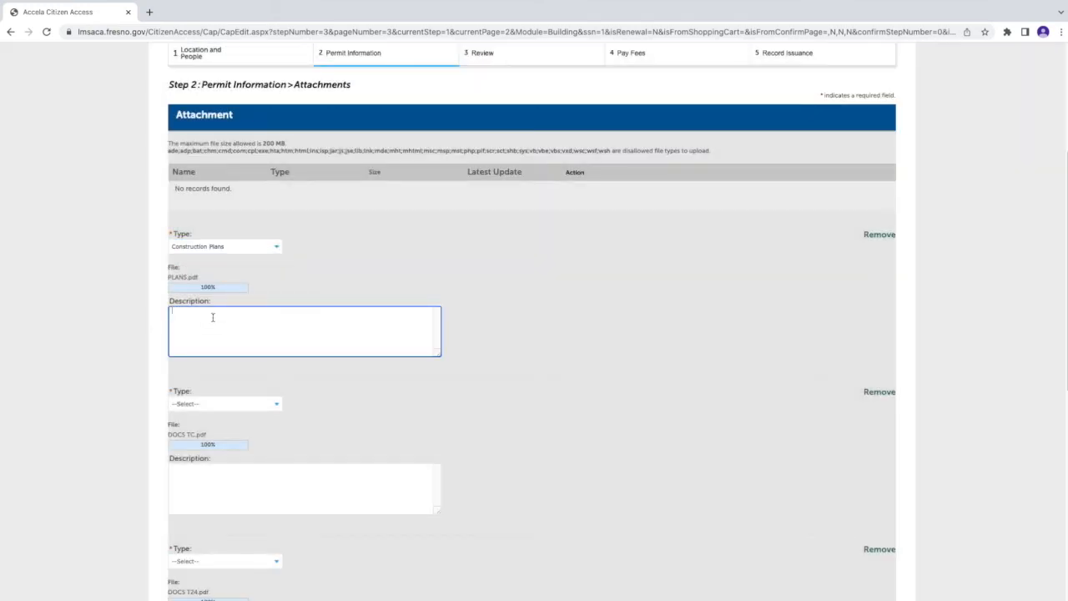
text(COMPLETE SET OF PLANS)
Step: Classify DOCS TC.pdf as Document and describe it as "TRUSS CALCULATIONS"
click(225, 413)
click(214, 469)
click(205, 479)
text(TRUSS CALCULATIONS)
Step: Classify DOCS T24.pdf as Document and describe it as "TITLE 24 ENERGY DOCUMENTATION"
scroll(235, 489, down, 3)
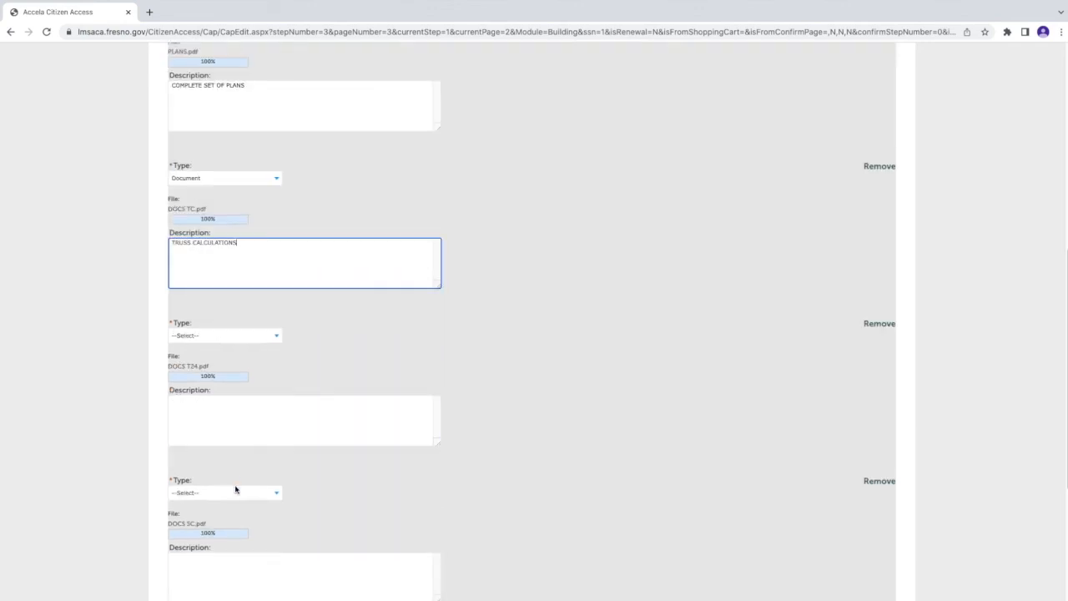
click(230, 335)
click(212, 402)
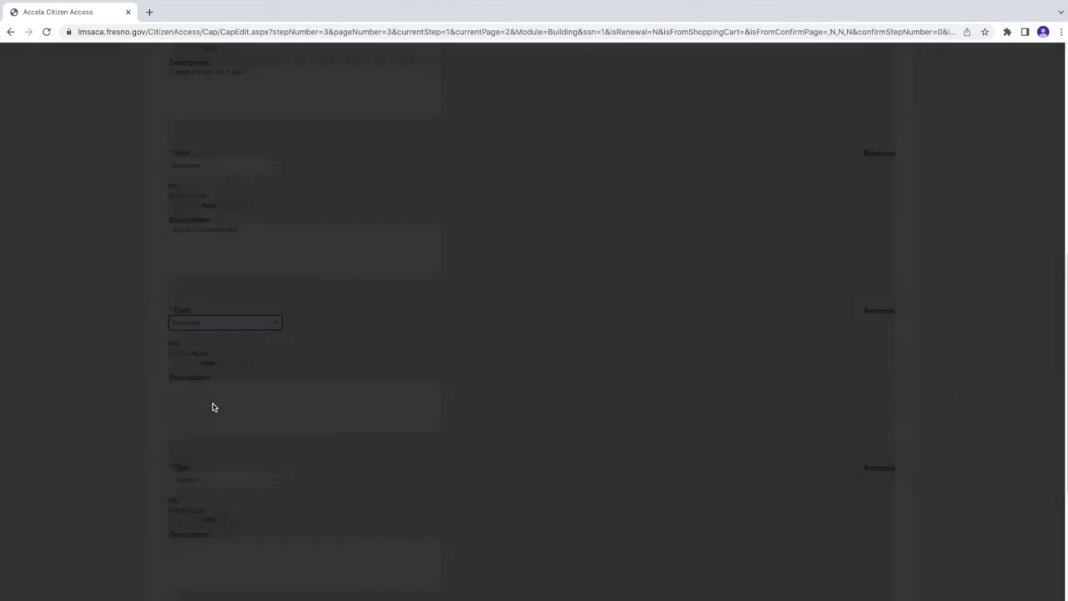
click(214, 393)
text(TITLE 24 ENERGY DOCUMENTATION)
Step: Classify DOCS SC.pdf as Document and describe it as "STRUCTURAL CALCULATIONS"
scroll(223, 391, down, 1)
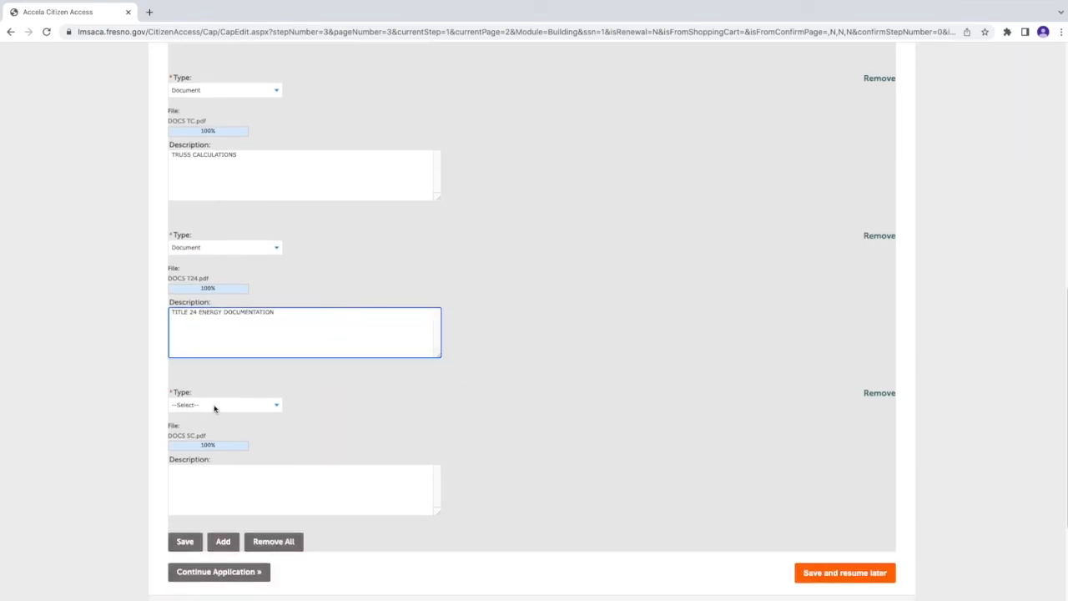
click(218, 405)
click(199, 477)
click(226, 418)
text(STRUCTURAL CALCULATIONS)
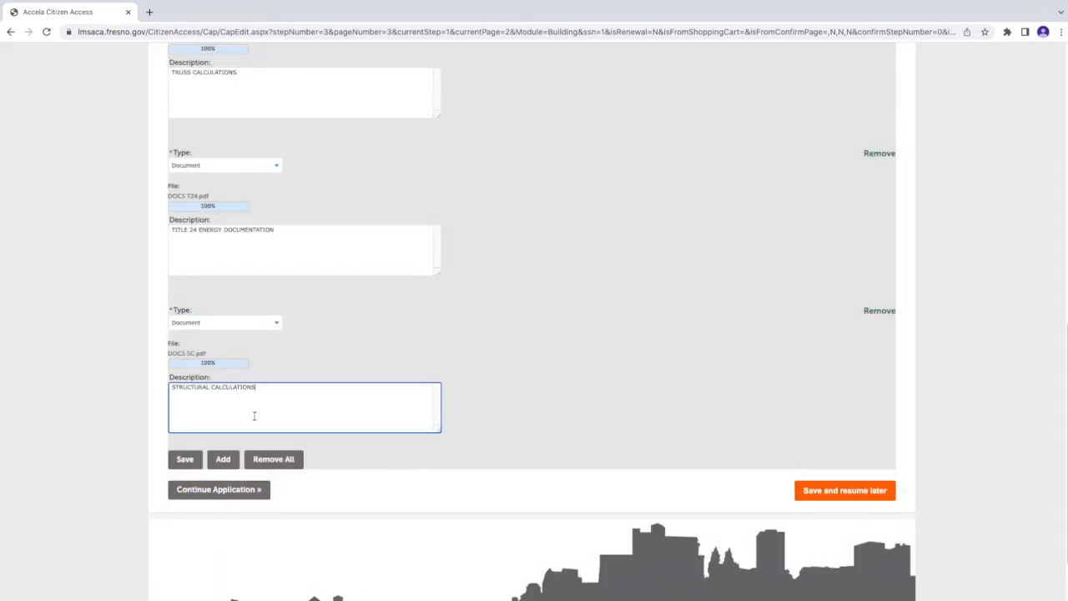
Step: Save the four attachments and continue the application to the Review step
scroll(196, 434, down, 1)
click(186, 441)
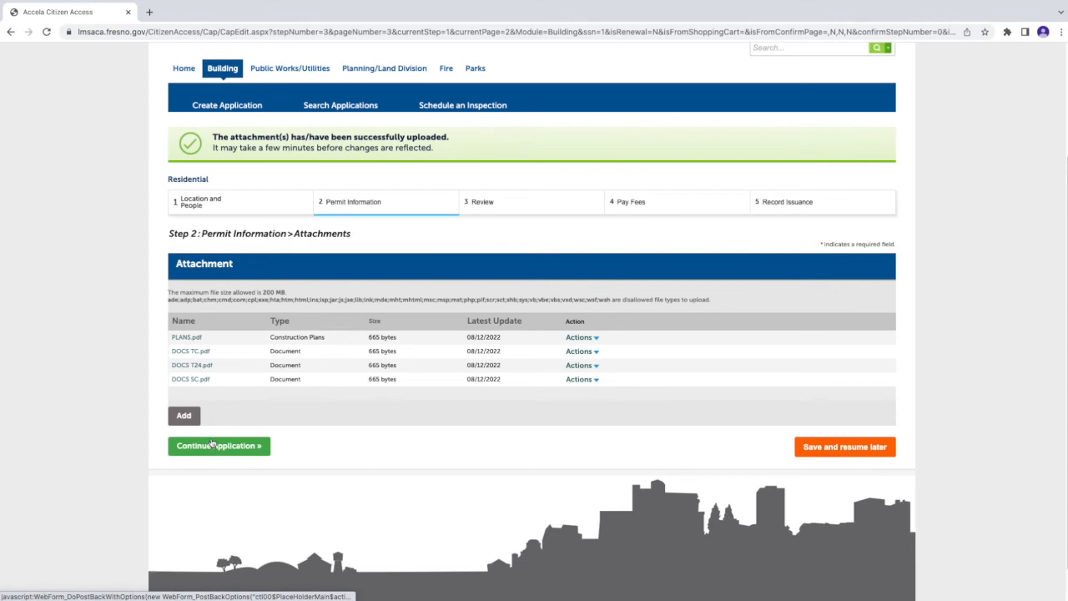
click(215, 447)
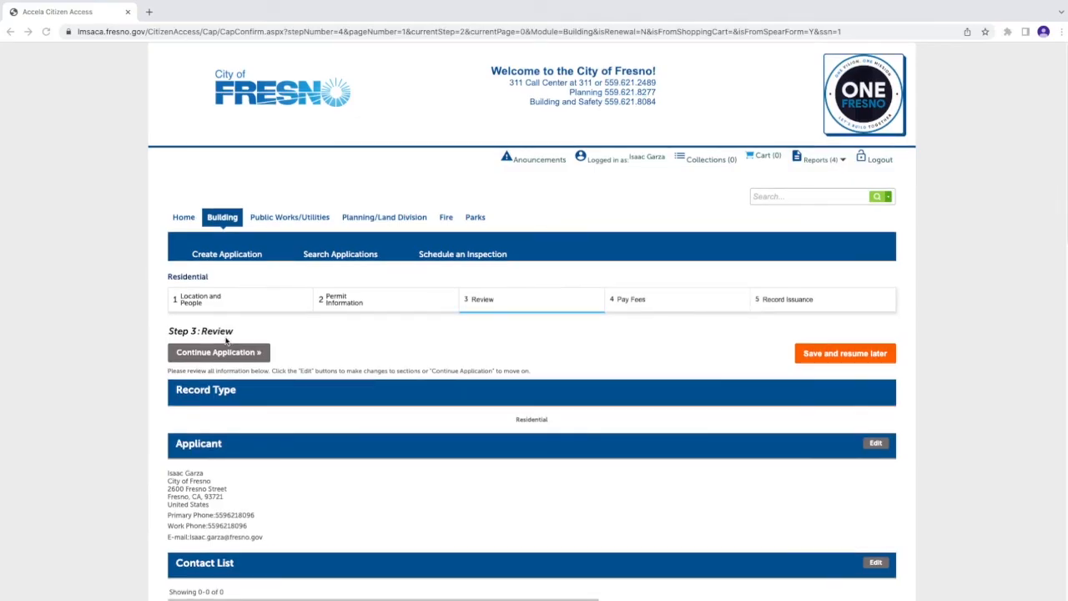
Step: Review the application details, agree to the certification statement, and submit the application
scroll(225, 341, down, 3)
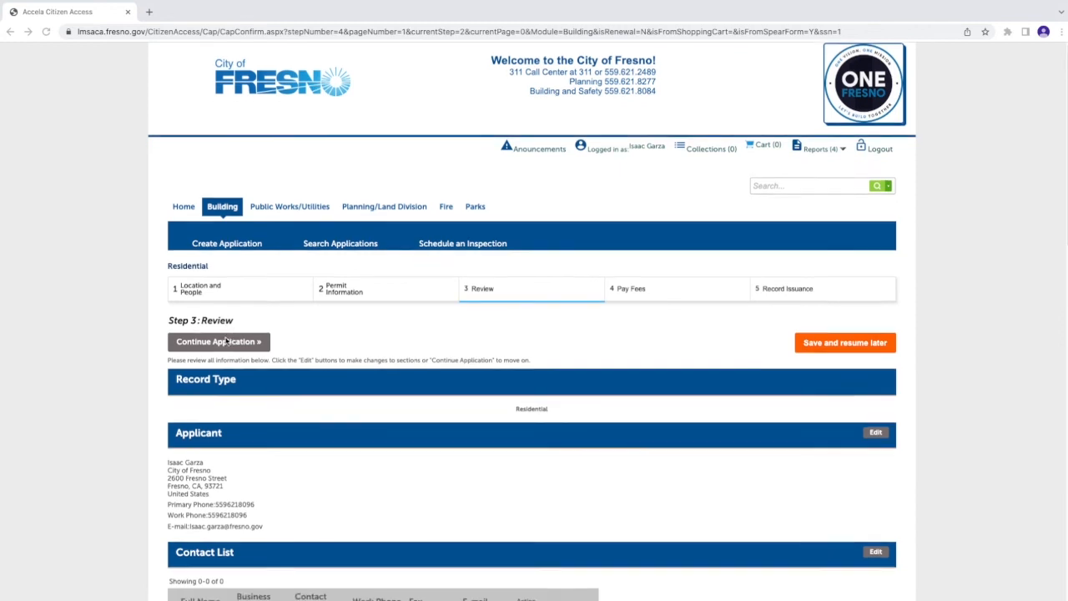
scroll(224, 344, down, 3)
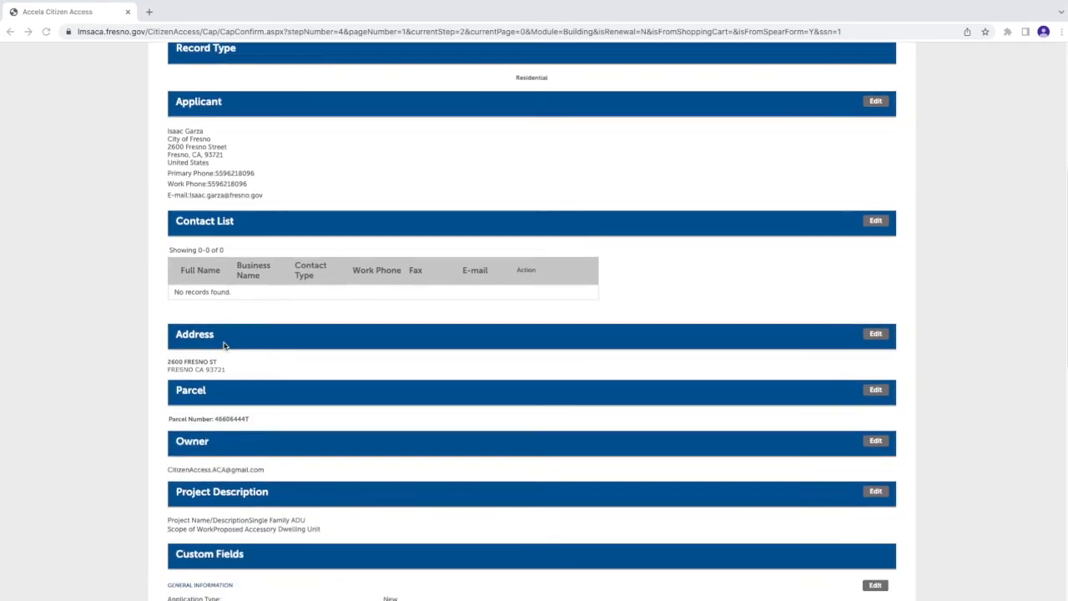
scroll(221, 349, down, 4)
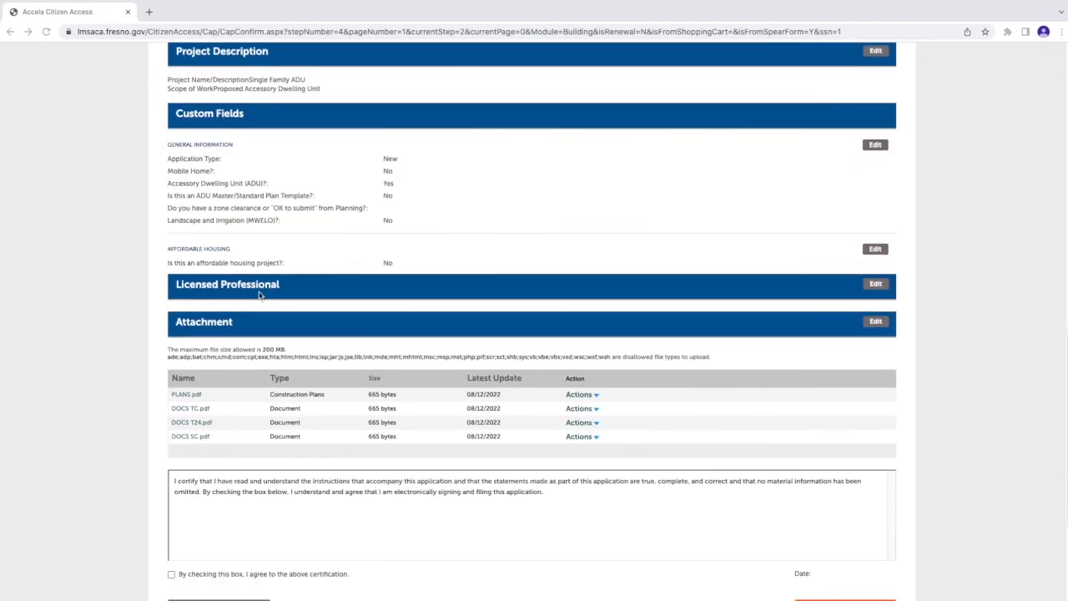
scroll(259, 296, down, 2)
scroll(256, 304, down, 1)
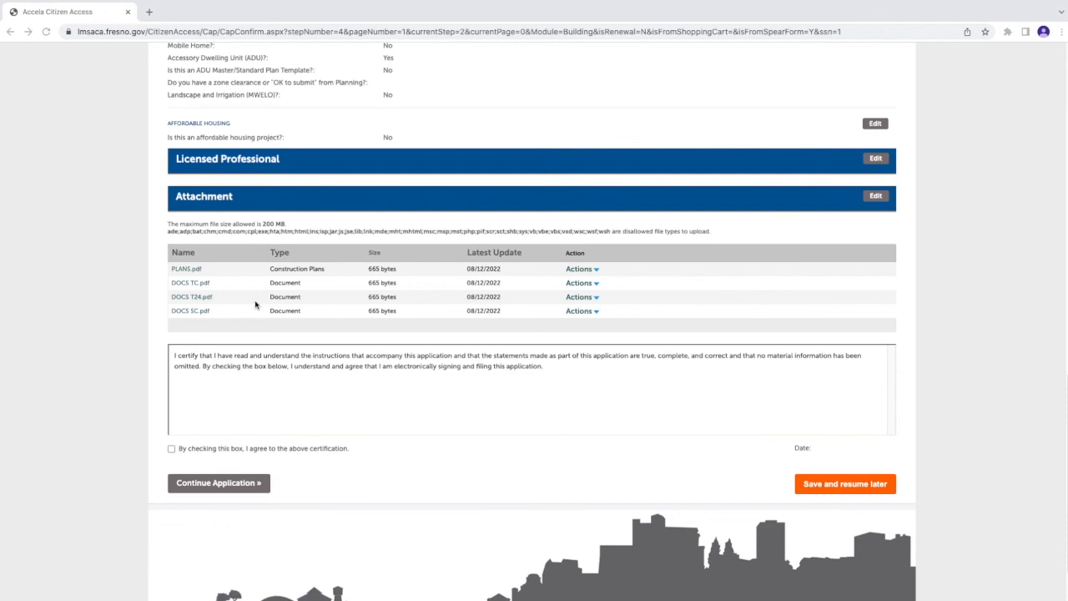
scroll(255, 305, down, 1)
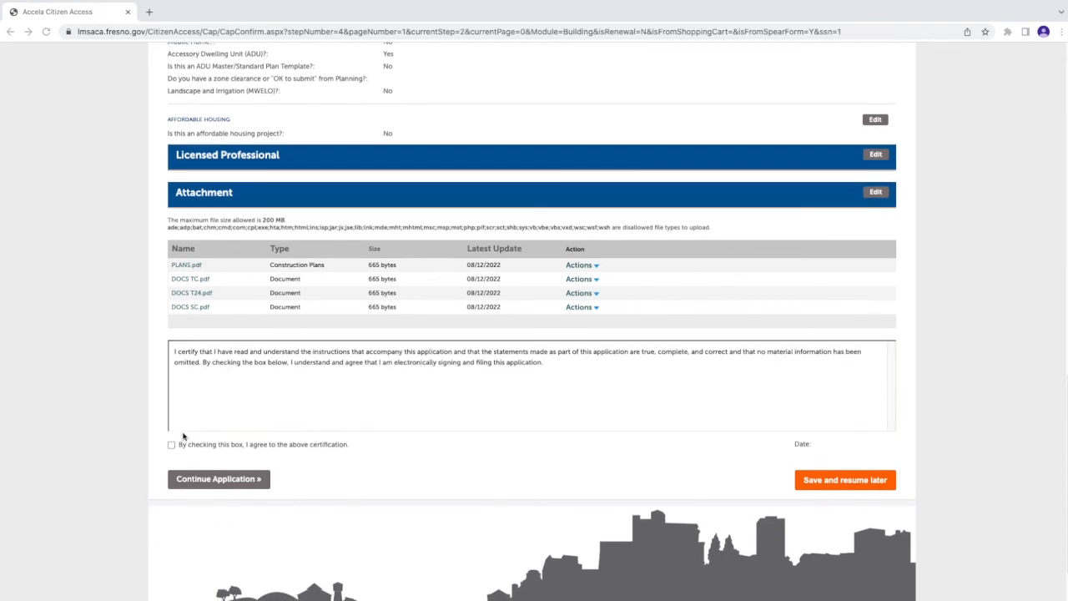
click(172, 449)
click(172, 445)
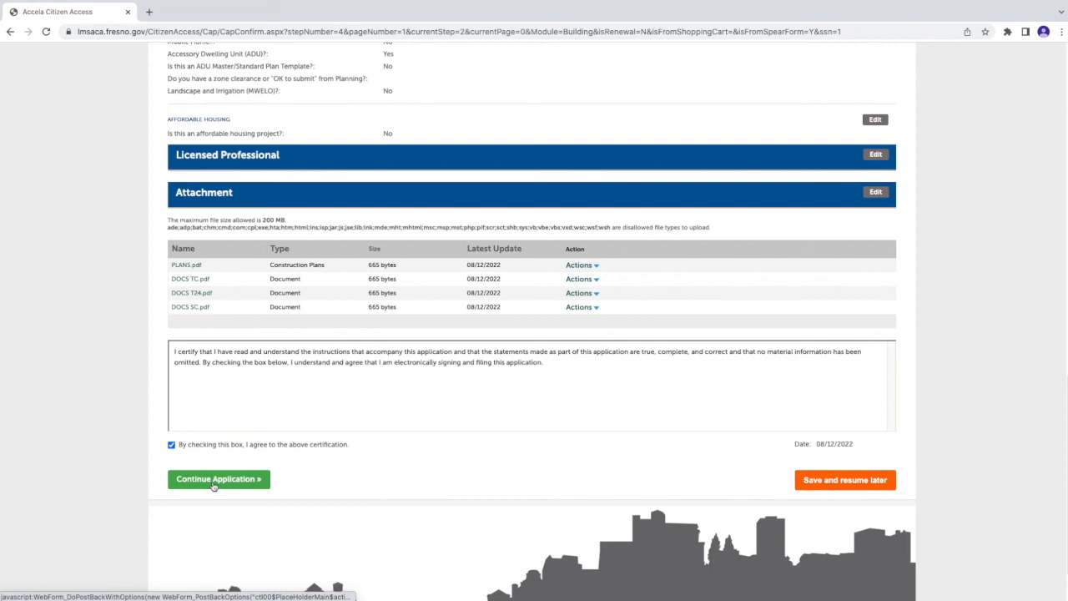
click(216, 482)
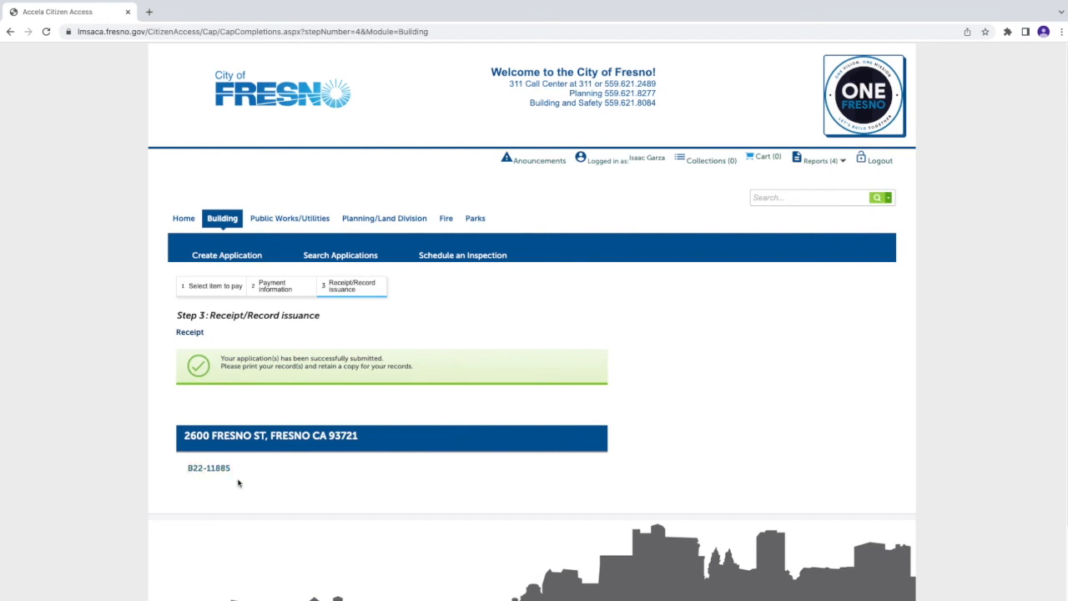
scroll(238, 484, down, 2)
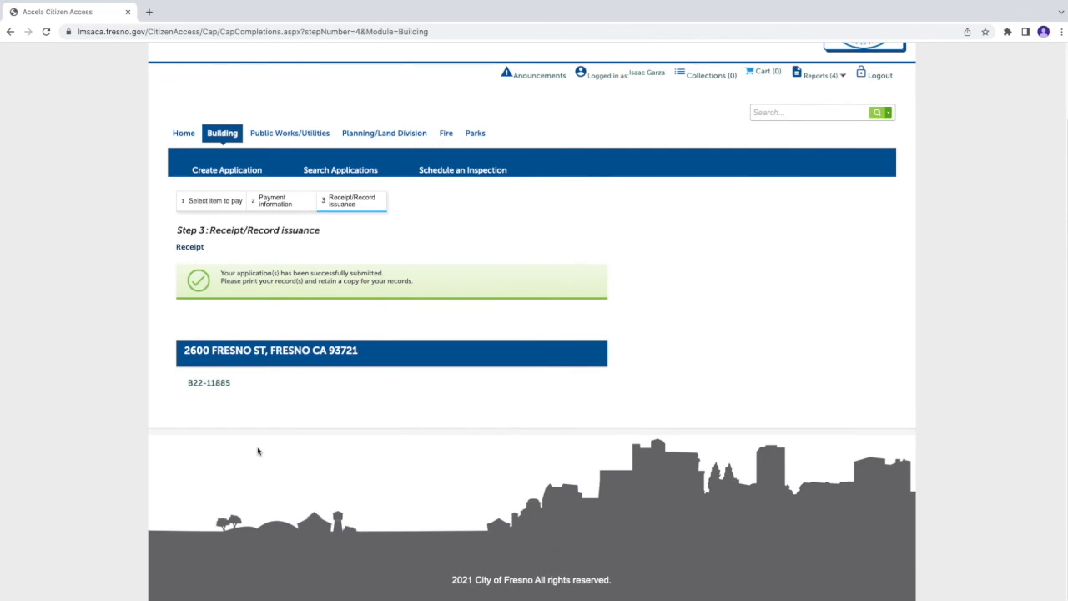